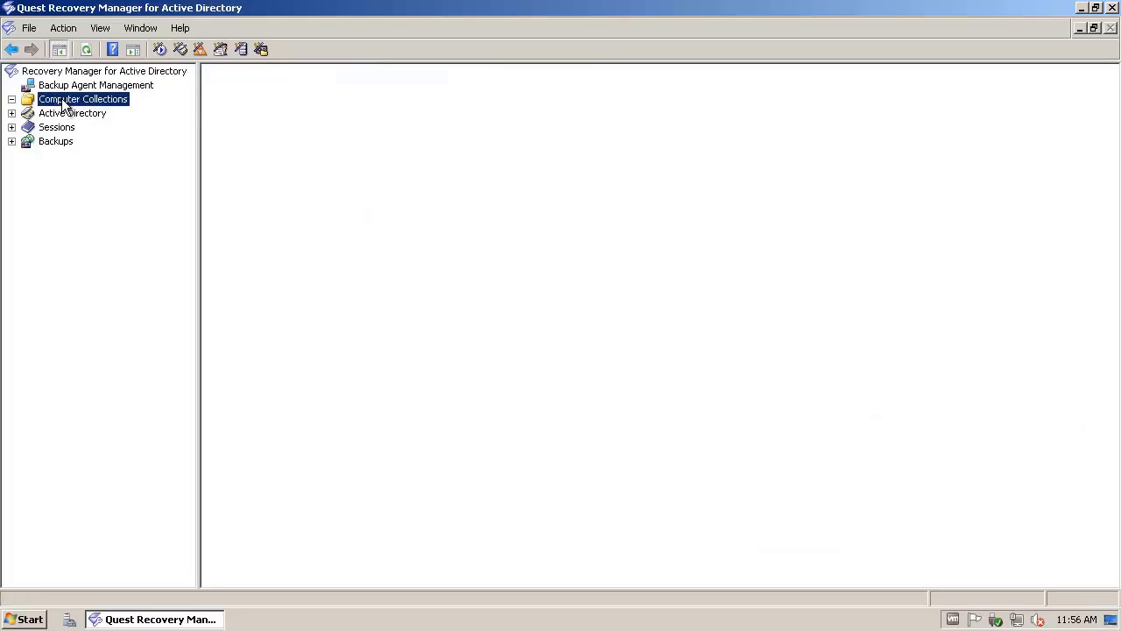
Step: Create a new computer collection named 'Test' under Computer Collections
right_click(62, 100)
mouse_move(129, 143)
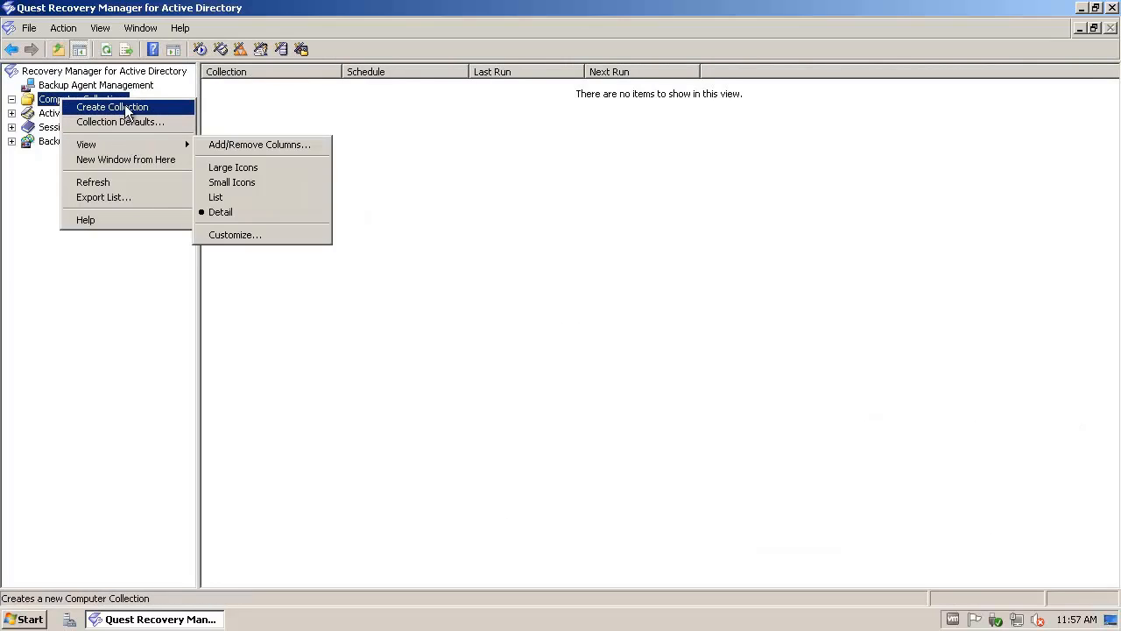
click(127, 107)
text(Test)
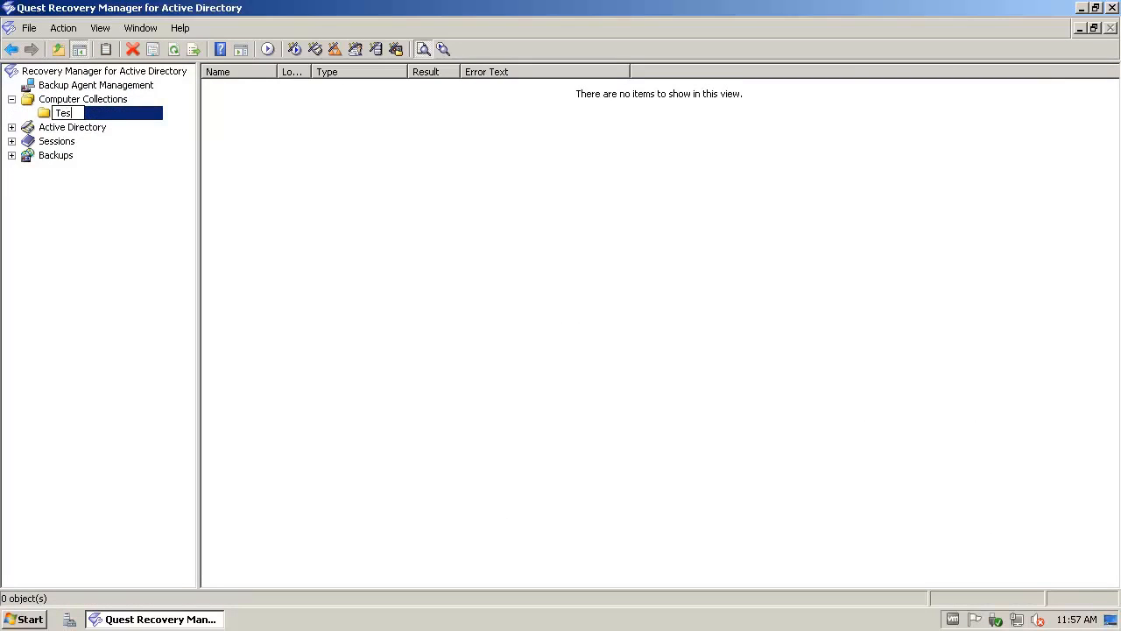
key(Return)
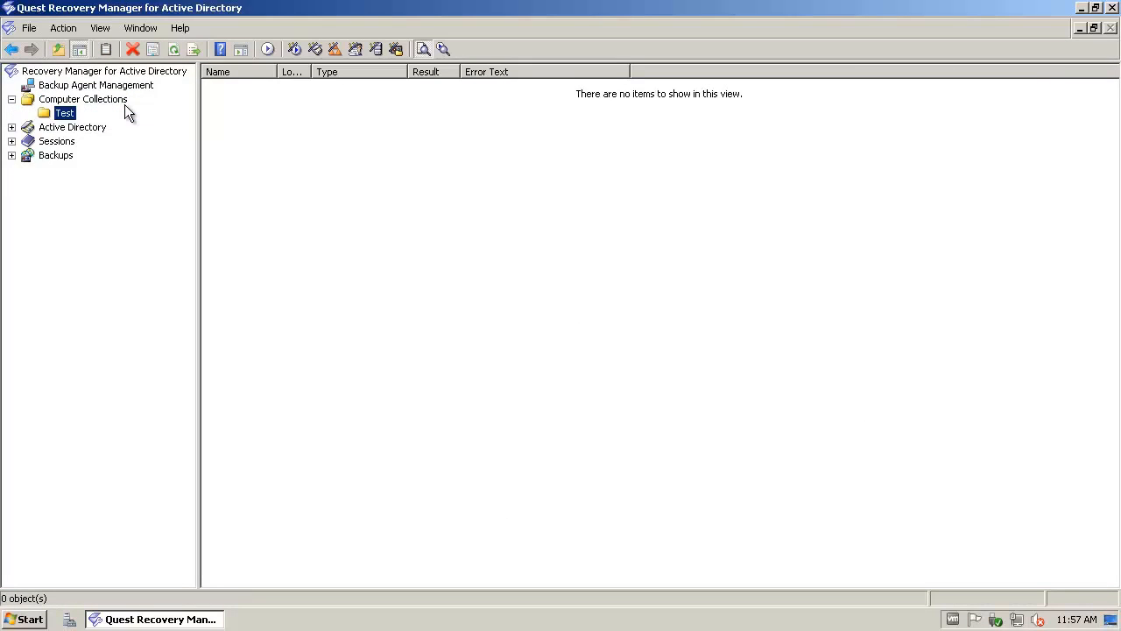
Step: Add domain controller gr-dc1 to the Test collection and select it in the list
right_click(58, 117)
mouse_move(104, 155)
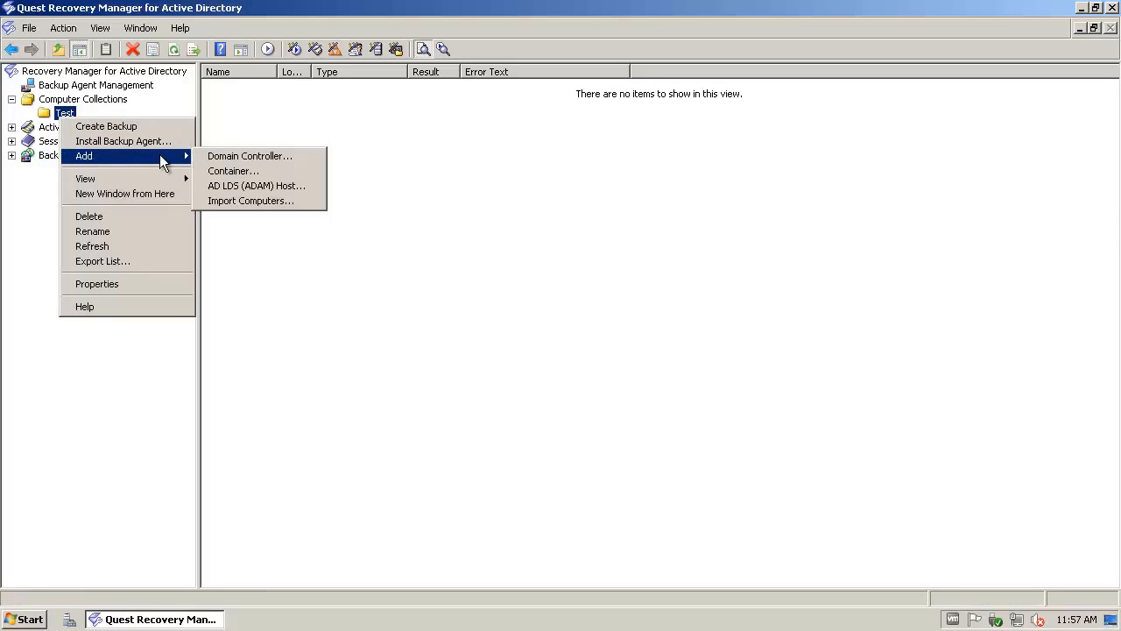
click(223, 155)
text(gr-dc1)
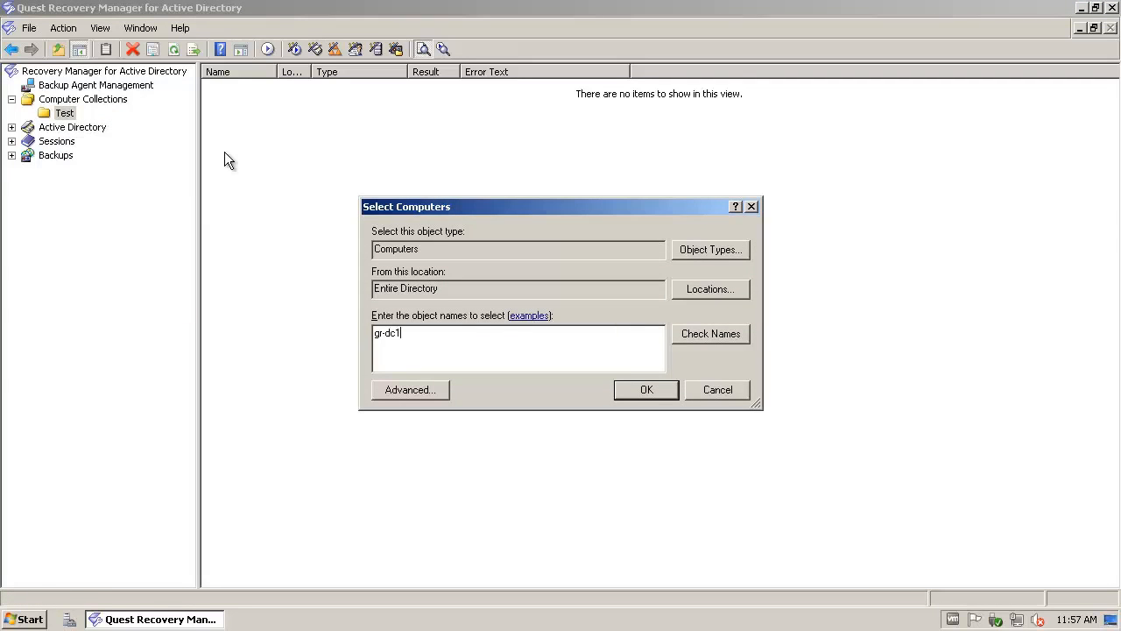
key(Return)
click(242, 86)
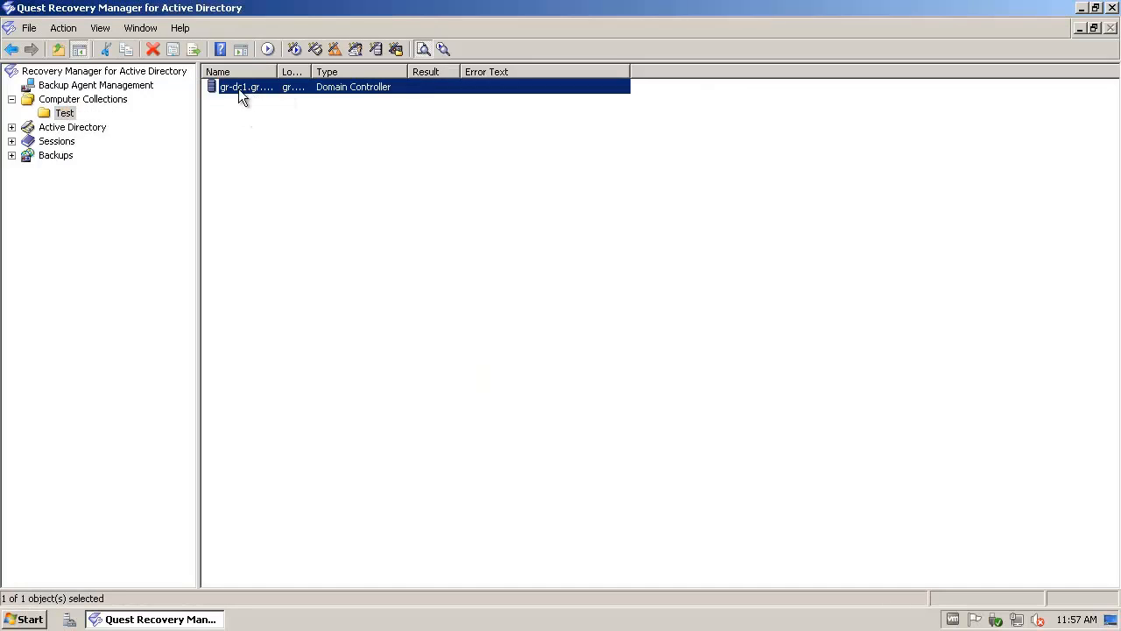
Step: Open the Test collection's Properties, review the Backup tab description, and go to Console Storage
right_click(63, 118)
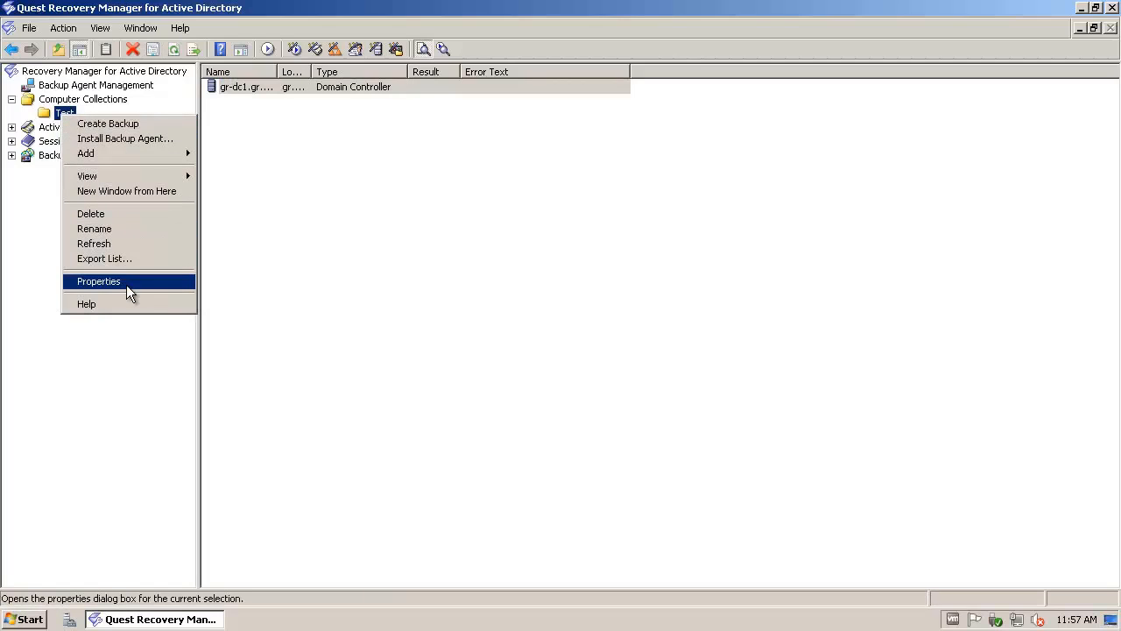
click(126, 283)
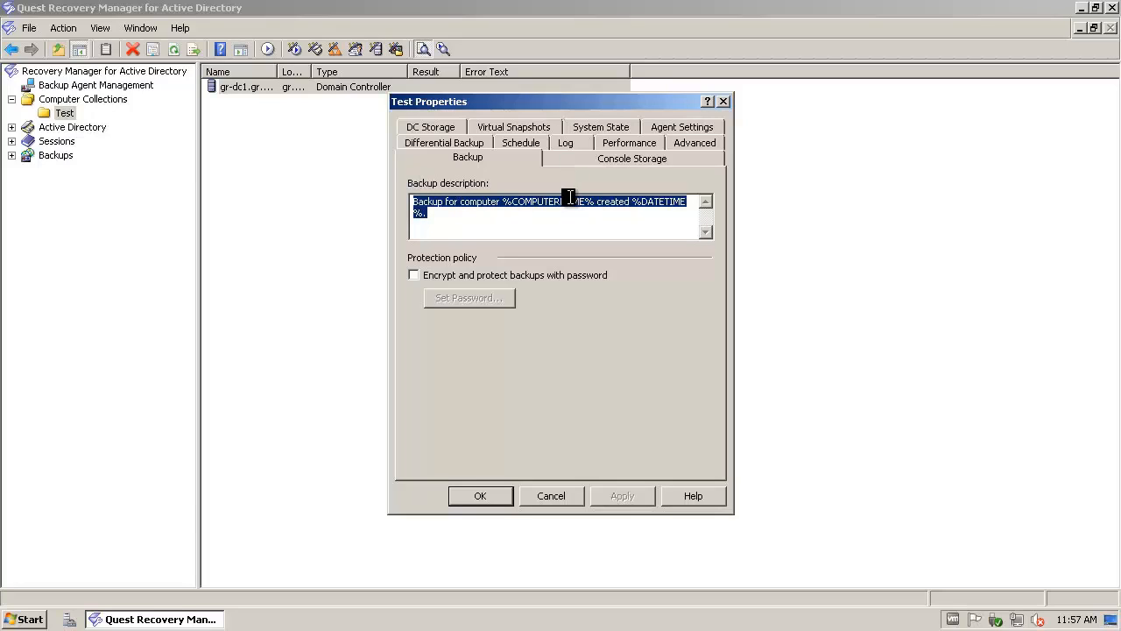
drag(504, 222, 409, 206)
click(469, 219)
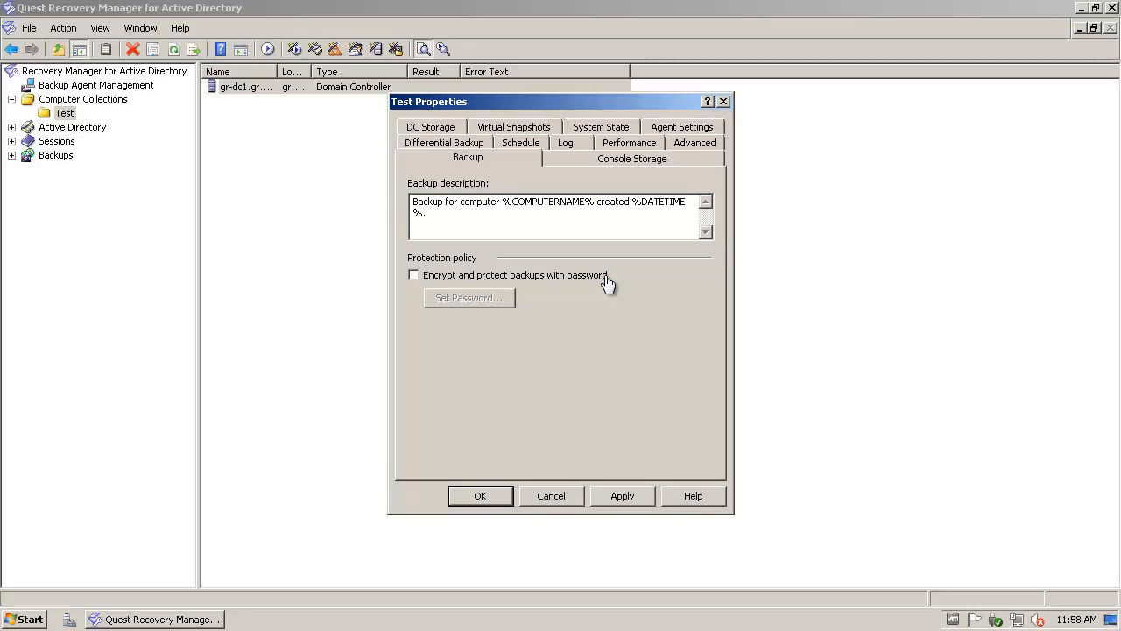
click(596, 164)
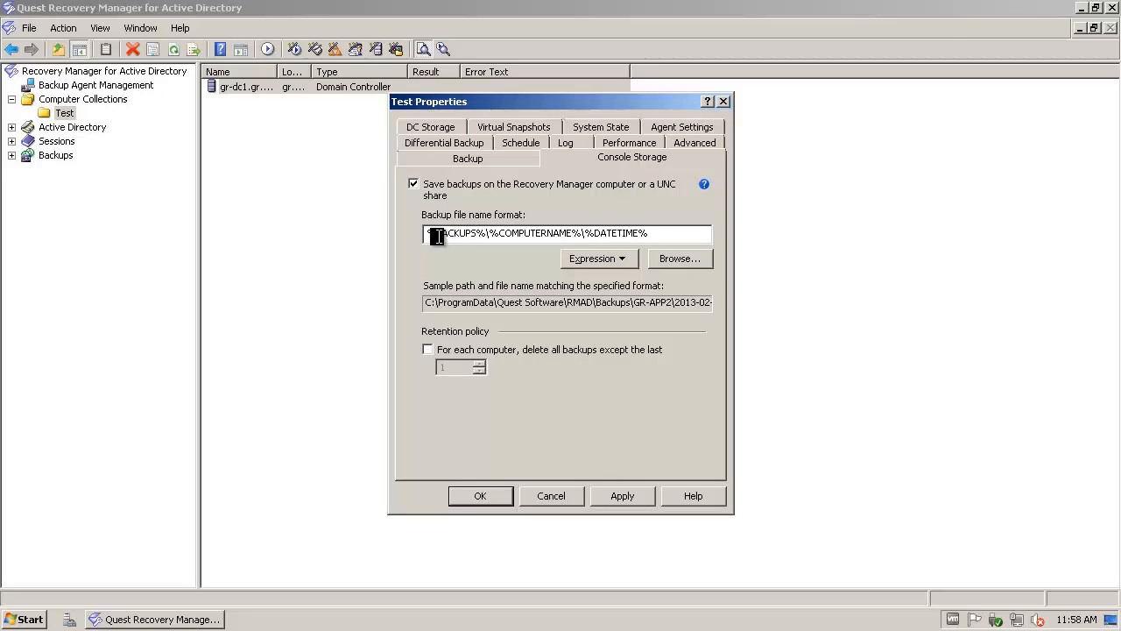
Step: Enable 'For each computer, delete all backups except the last' and raise the kept count
drag(427, 233, 649, 233)
click(443, 303)
drag(425, 302, 498, 305)
click(498, 305)
click(428, 350)
click(478, 363)
Step: On DC Storage, enable saving backups on the DC and insert the %DOMAIN% file name variable
click(431, 129)
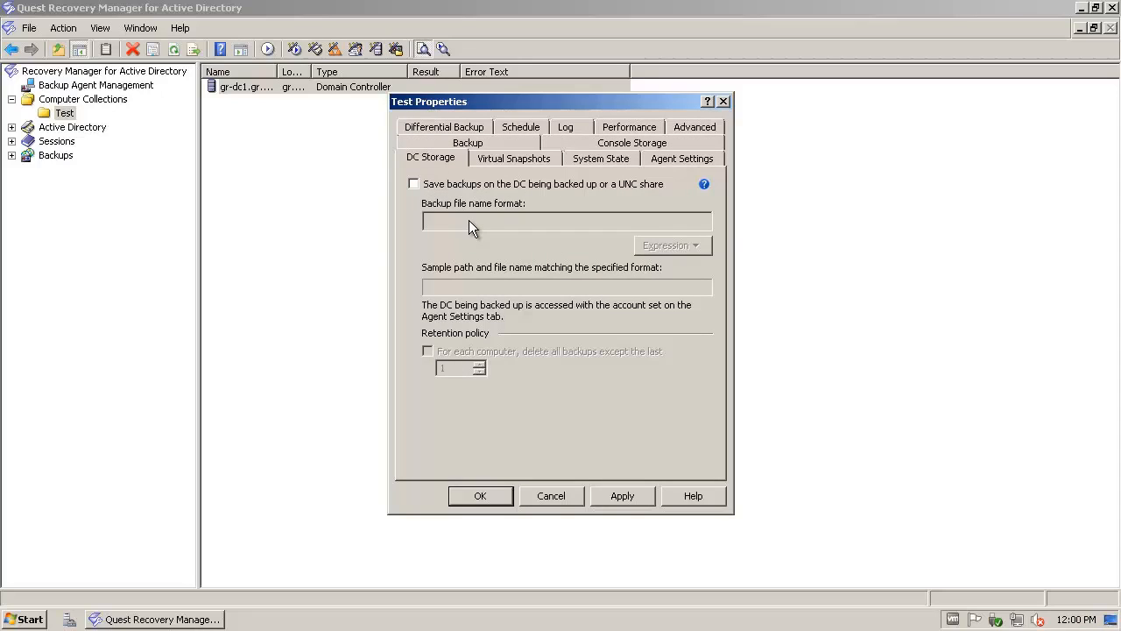
click(417, 188)
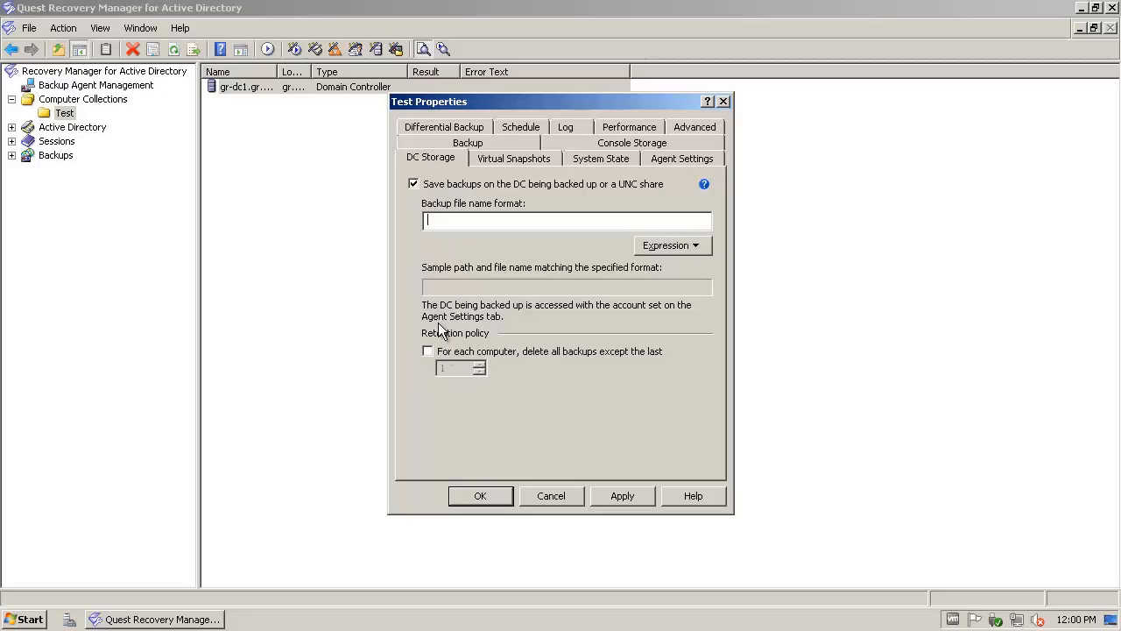
click(663, 244)
click(662, 266)
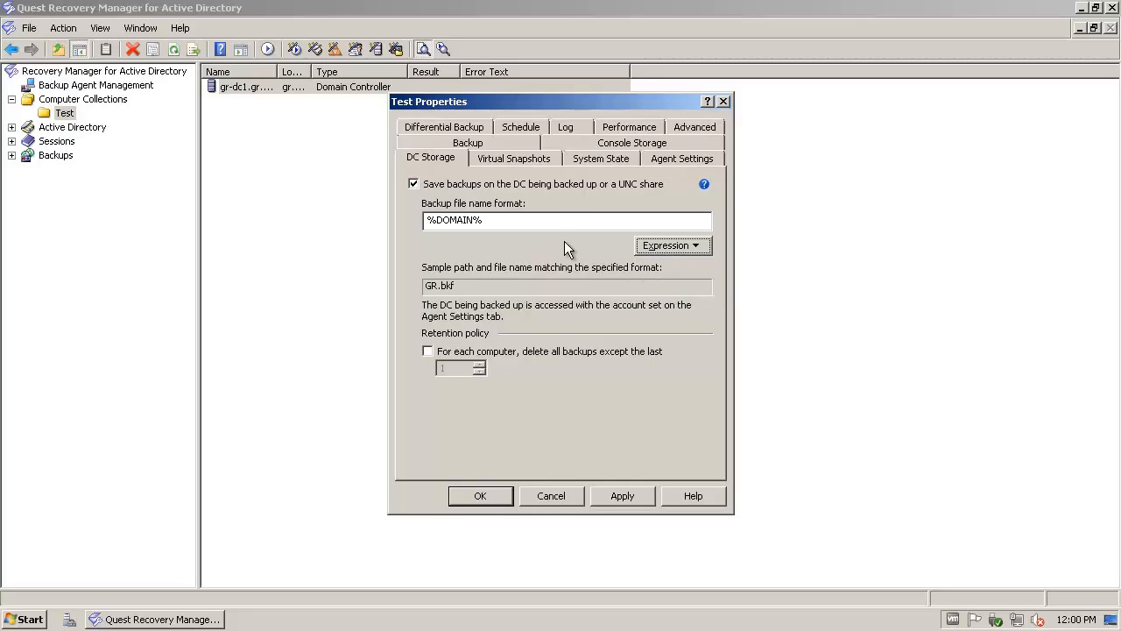
drag(540, 224, 403, 226)
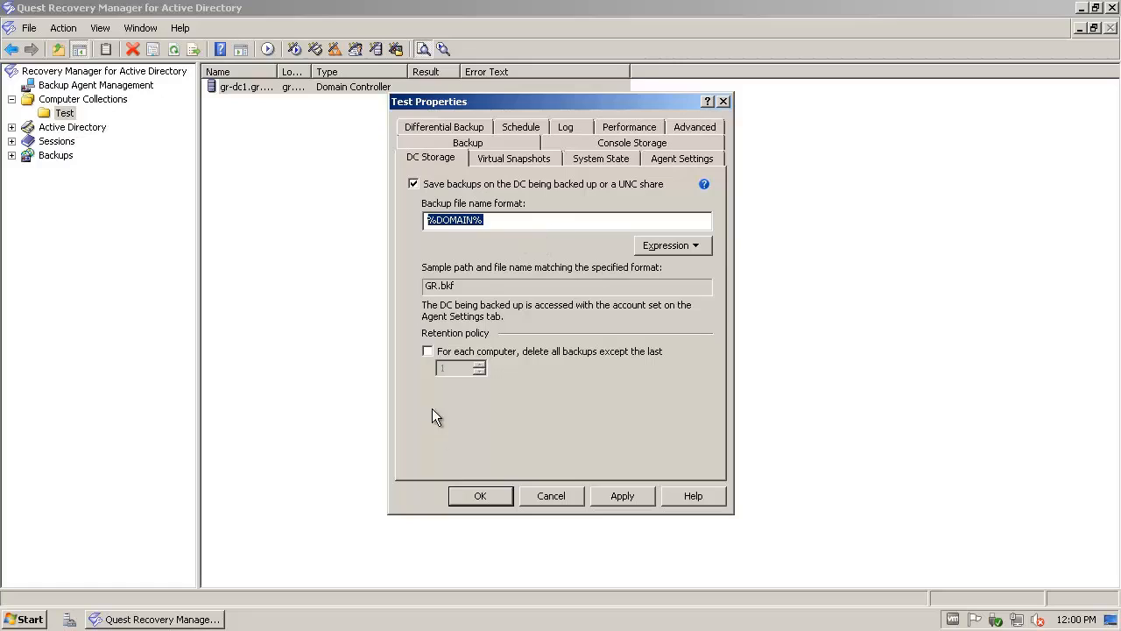
Step: Toggle DC backup retention on and off, then switch saving backups on the DC off
click(428, 351)
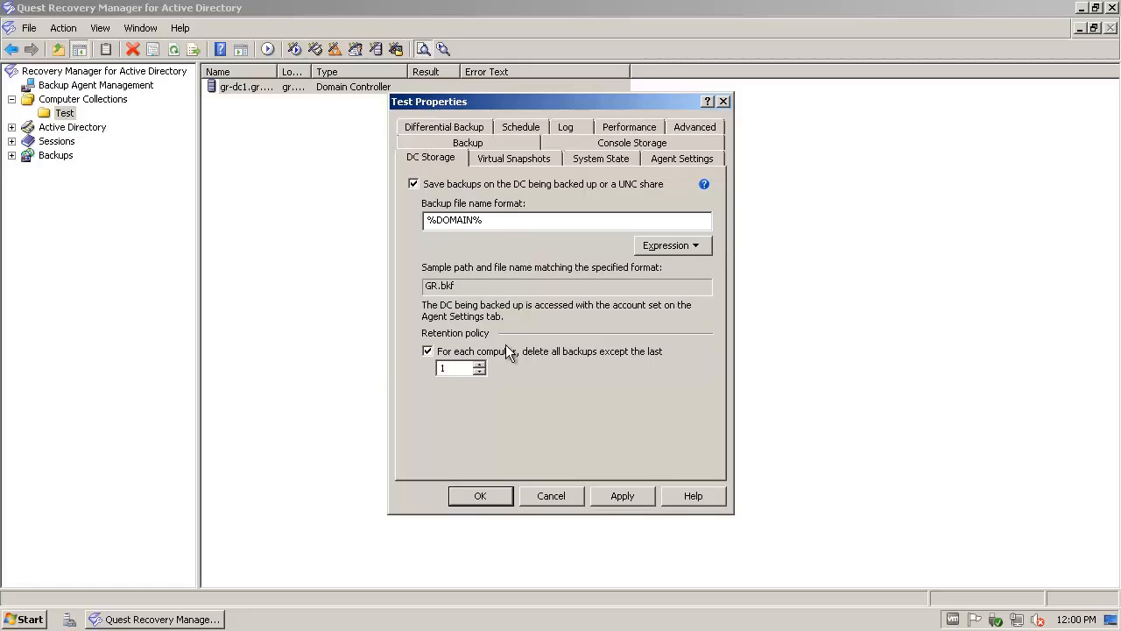
click(431, 351)
click(415, 185)
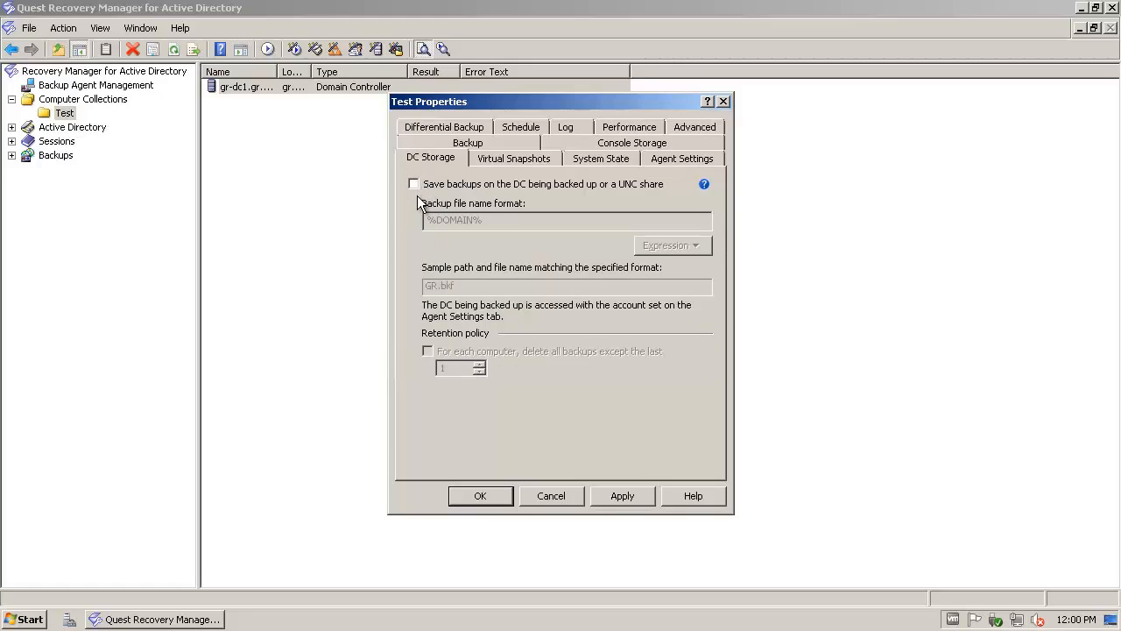
click(512, 159)
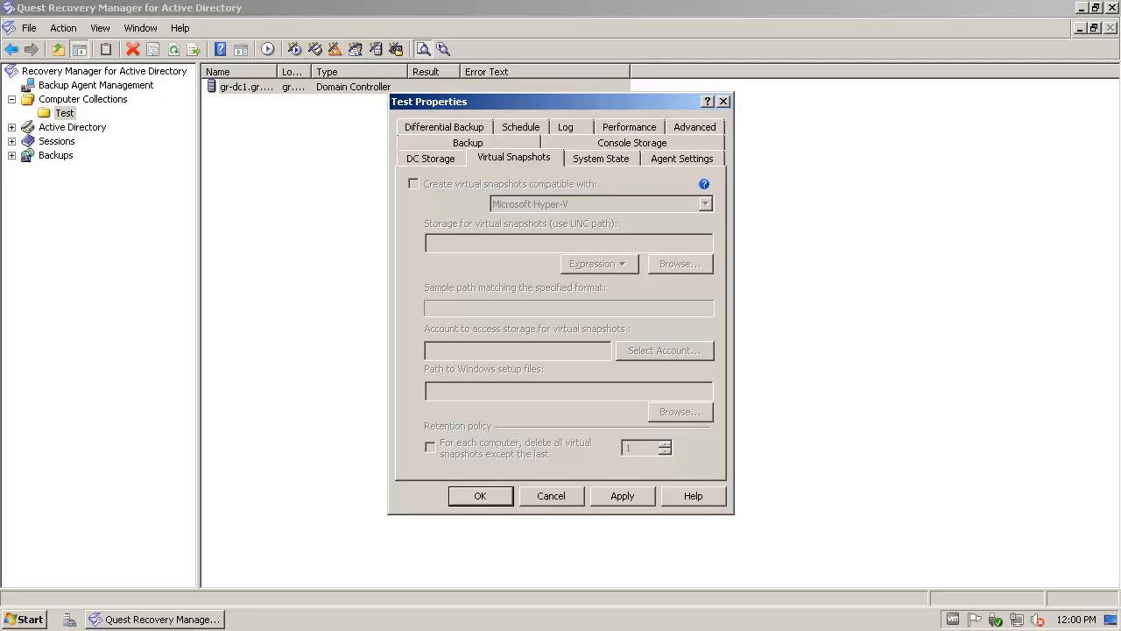
Step: On System State, exclude all components, expanding and collapsing Active Directory and Registry
click(598, 158)
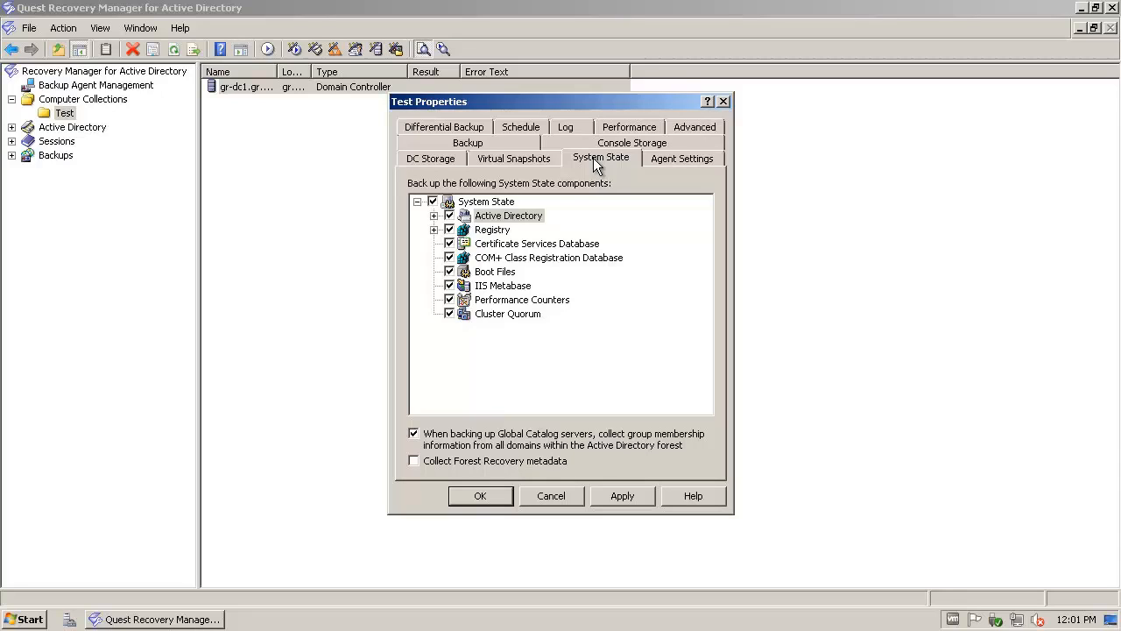
click(433, 229)
click(432, 201)
click(434, 216)
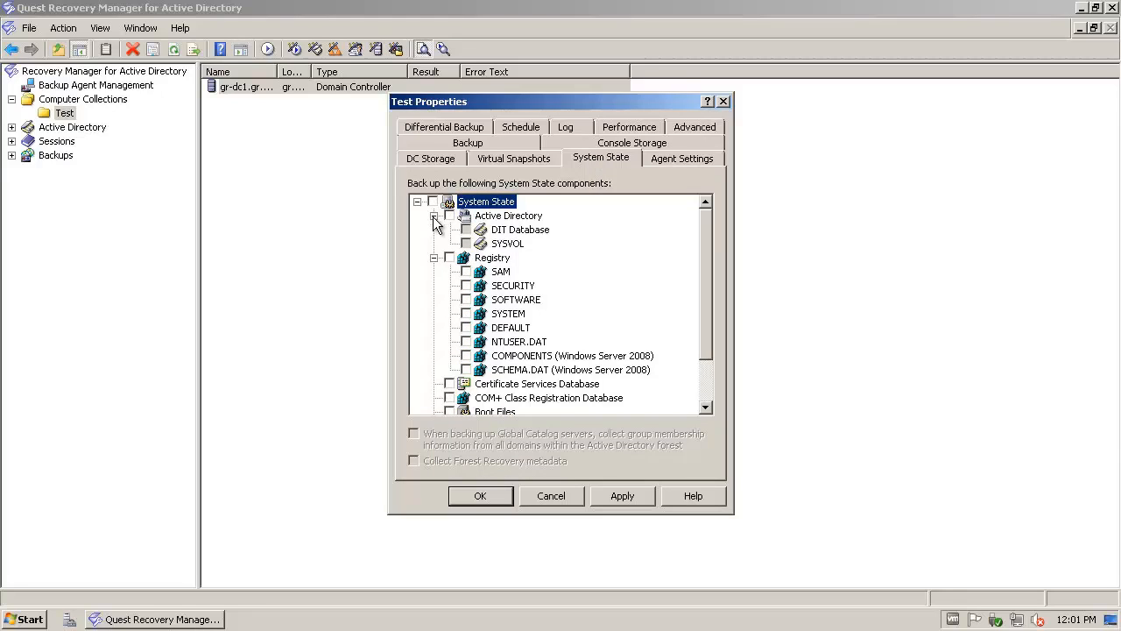
click(434, 215)
click(434, 230)
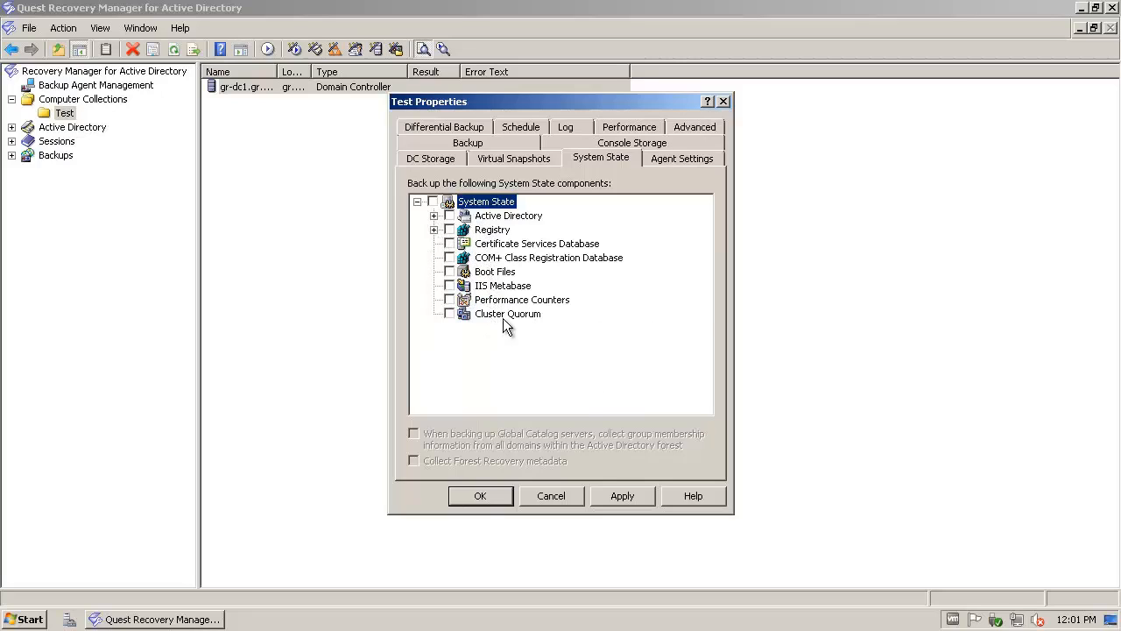
Step: Re-include Active Directory and then all System State components in the backup
click(450, 217)
click(449, 231)
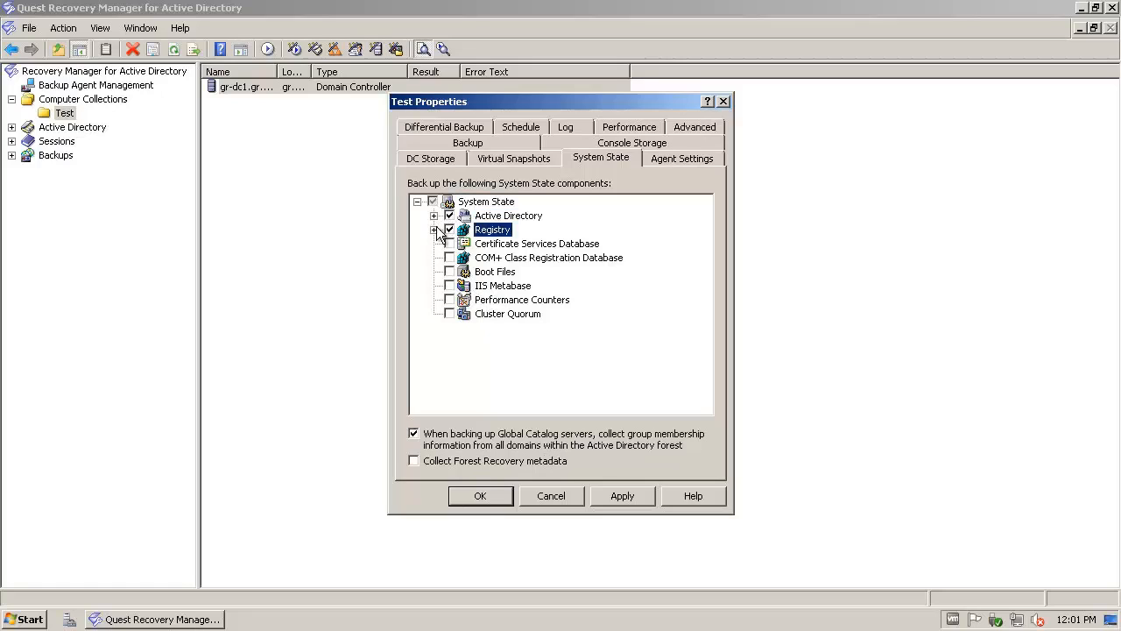
click(432, 201)
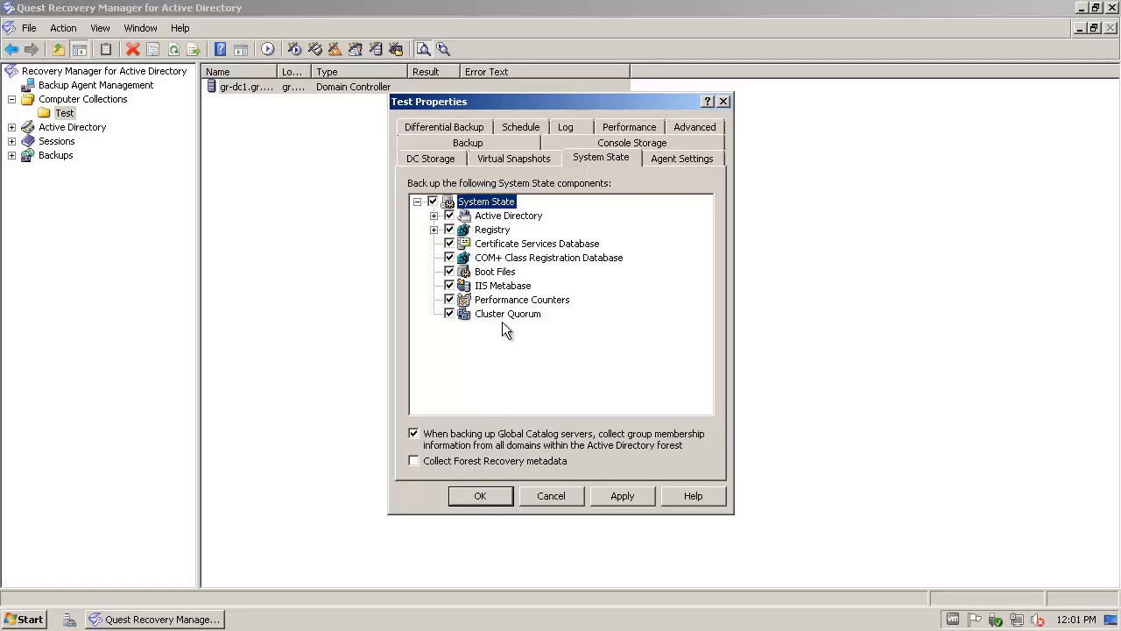
click(674, 158)
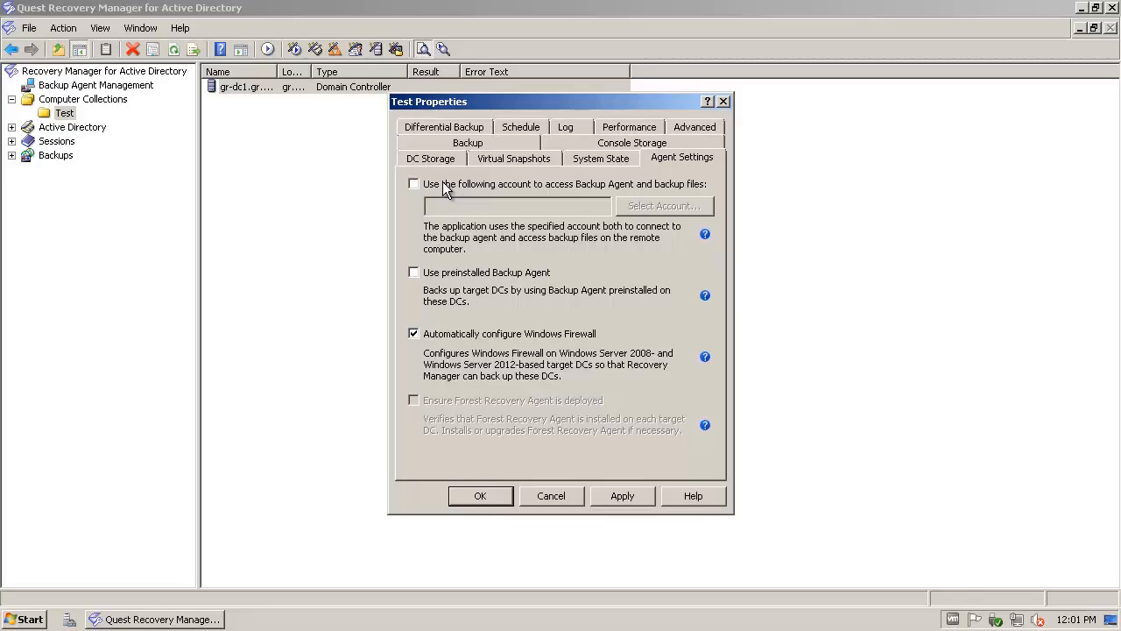
Step: Start choosing a specific Backup Agent account, then cancel without changing it
click(489, 182)
click(540, 290)
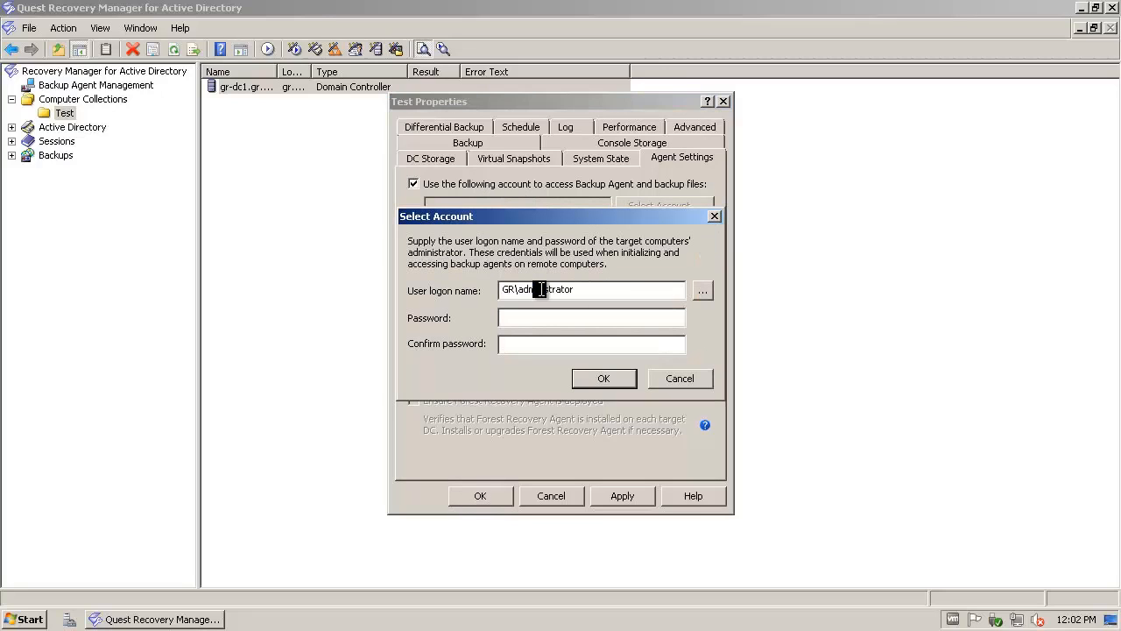
click(610, 291)
click(597, 323)
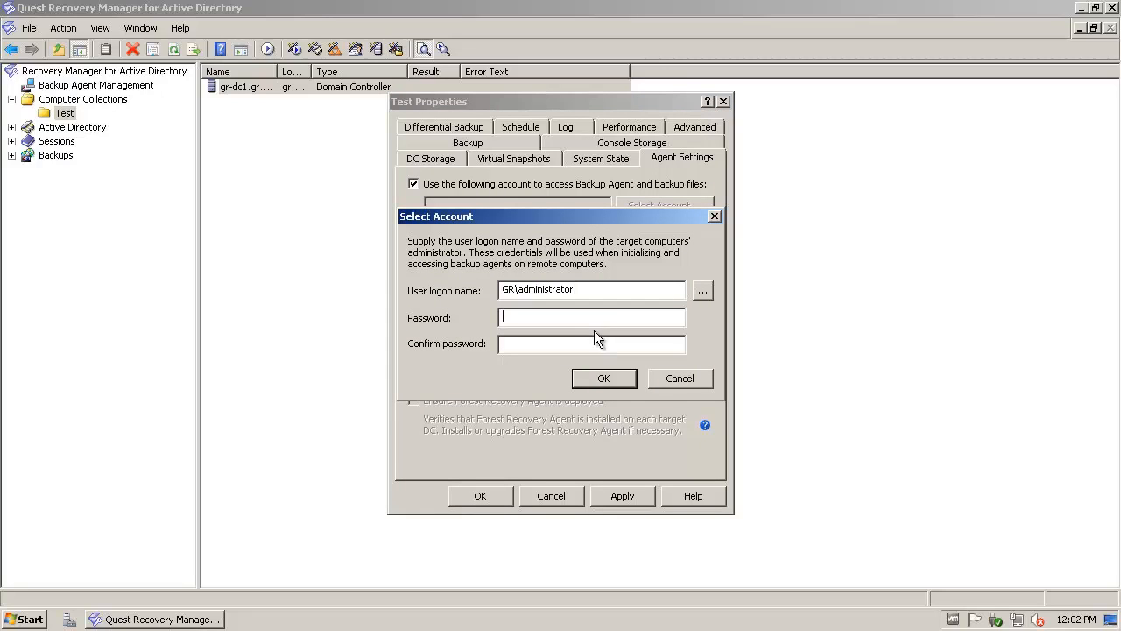
click(675, 378)
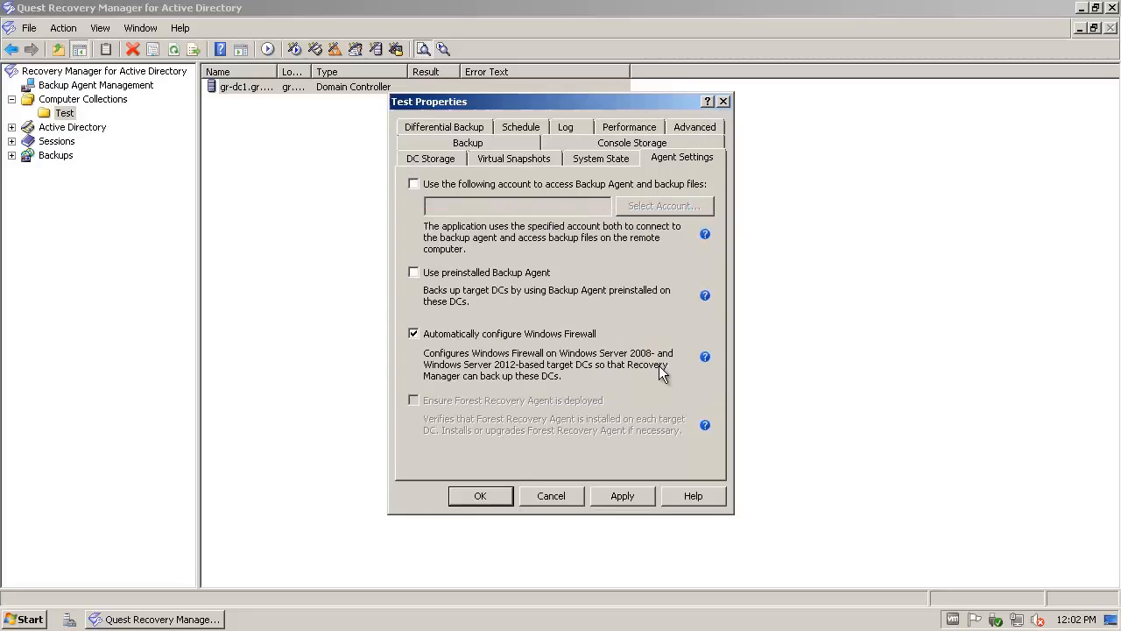
Step: Toggle 'Use preinstalled Backup Agent' on and off, leaving it unchecked
click(457, 275)
click(454, 279)
click(466, 272)
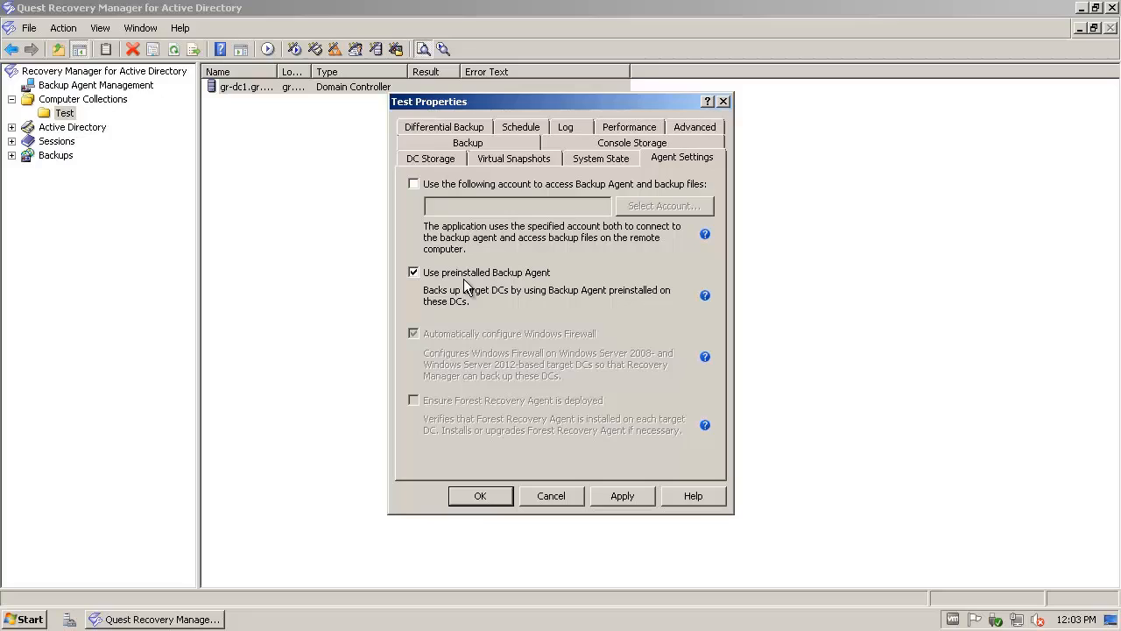
click(464, 278)
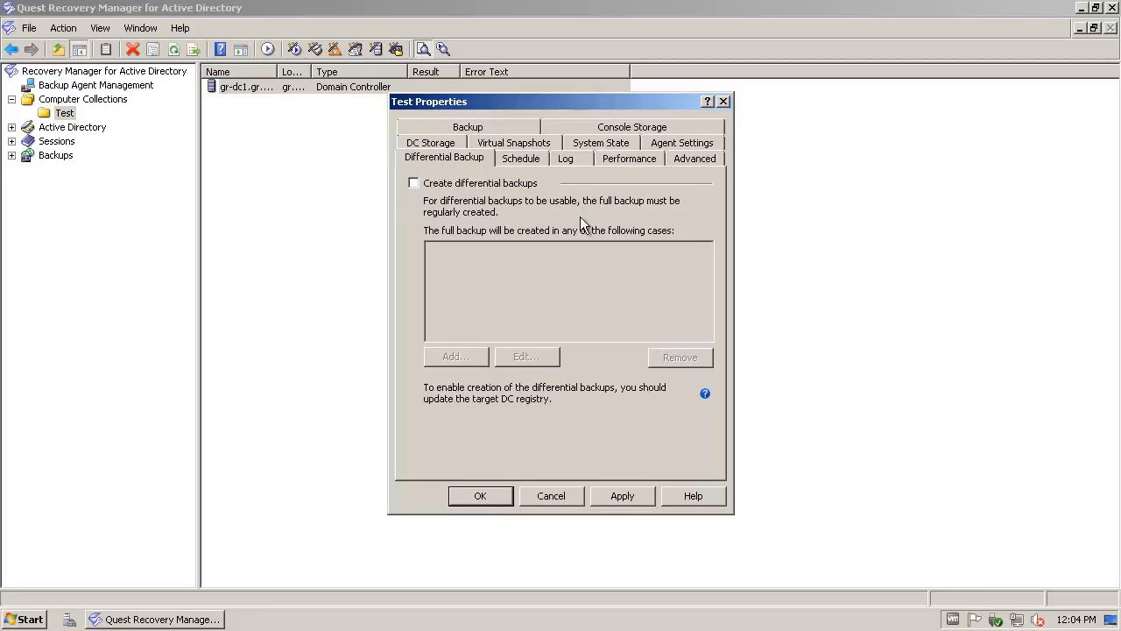
Step: Create a daily 9:00 AM backup schedule starting 19/02/2013 for the Test collection
click(513, 163)
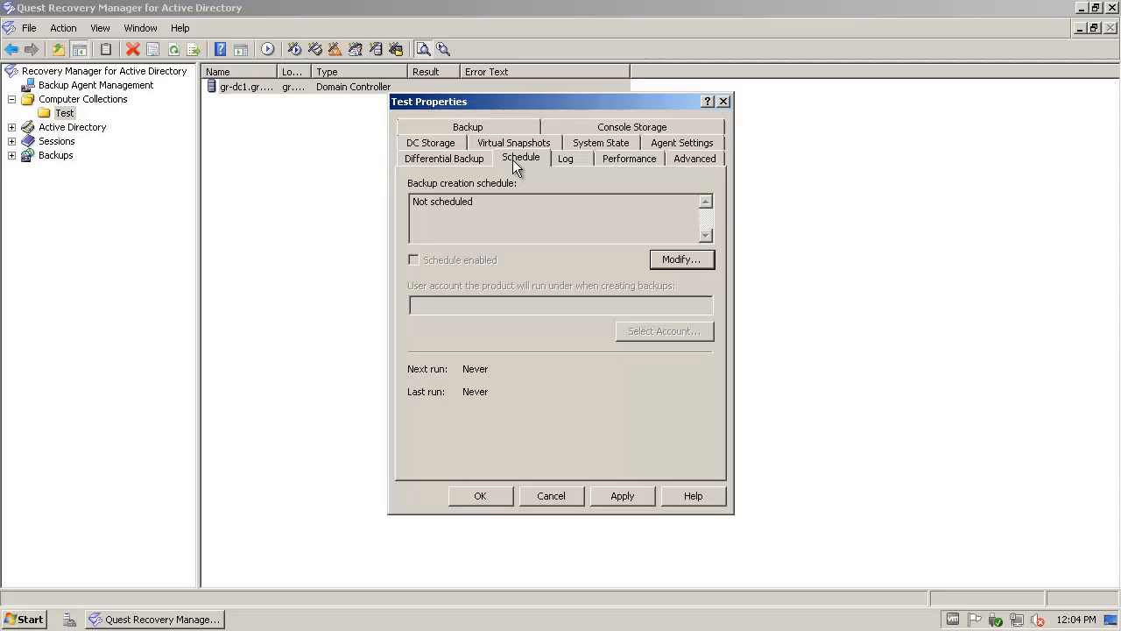
click(680, 259)
click(619, 197)
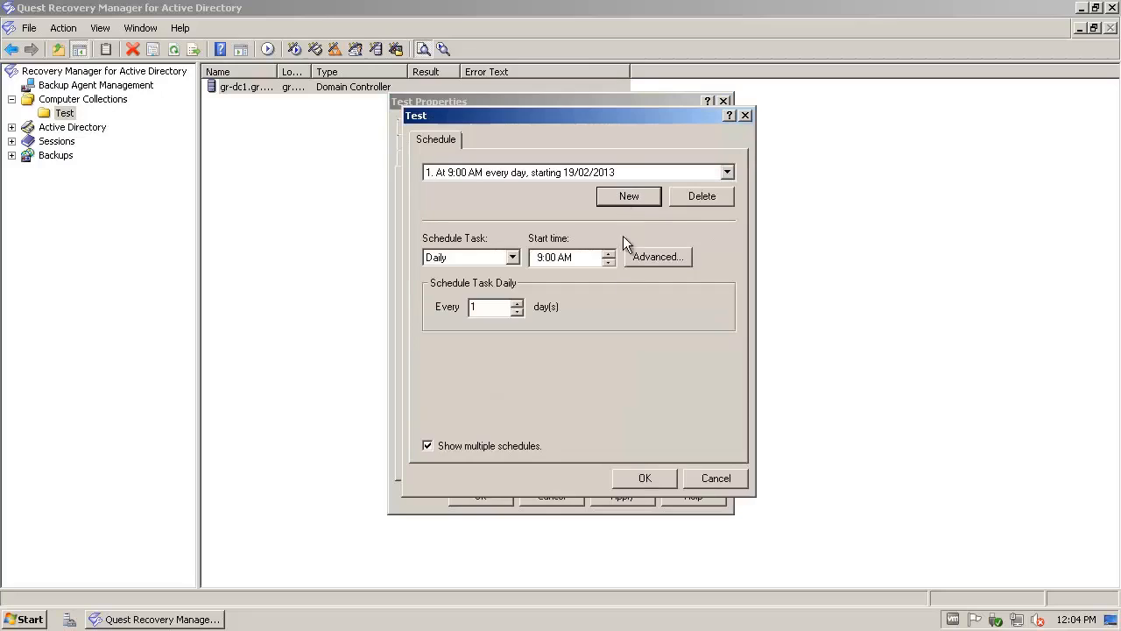
click(637, 481)
Step: Allow multiple schedules and add a second daily backup schedule
click(669, 261)
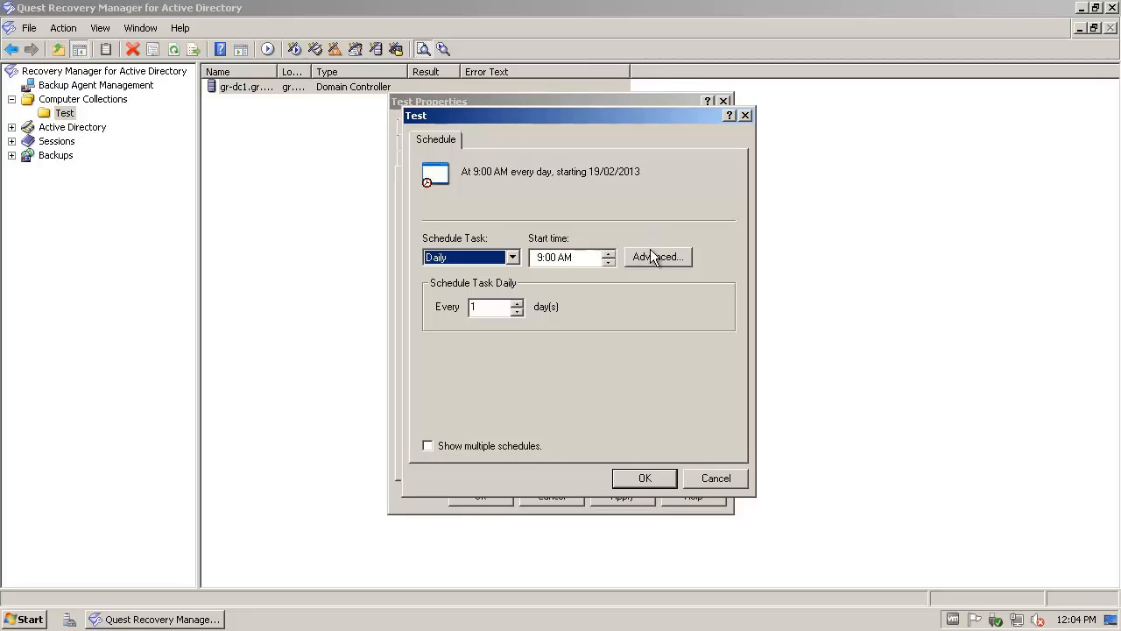
click(505, 445)
click(634, 196)
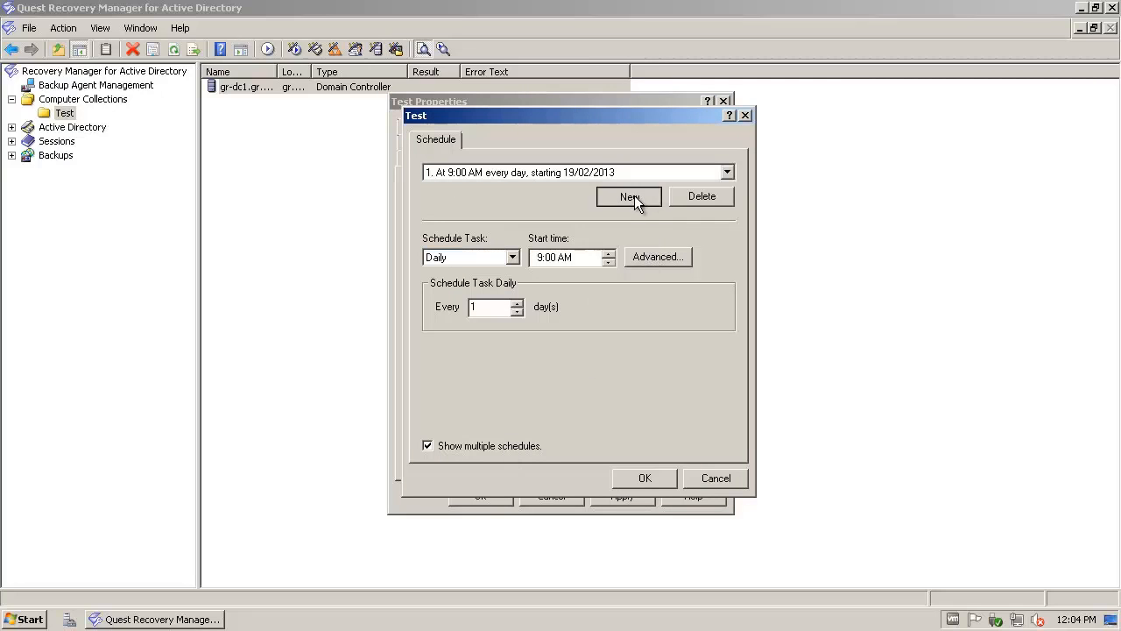
click(646, 478)
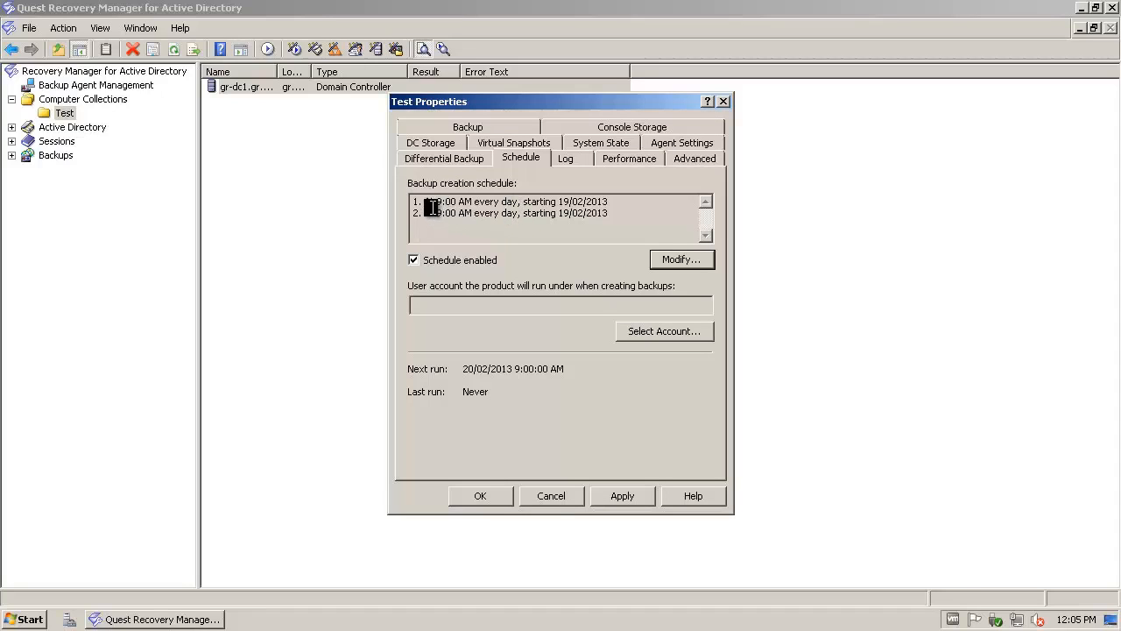
click(477, 209)
click(436, 214)
Step: Delete the second schedule, leaving only the daily 9:00 AM backup schedule
click(677, 263)
click(617, 176)
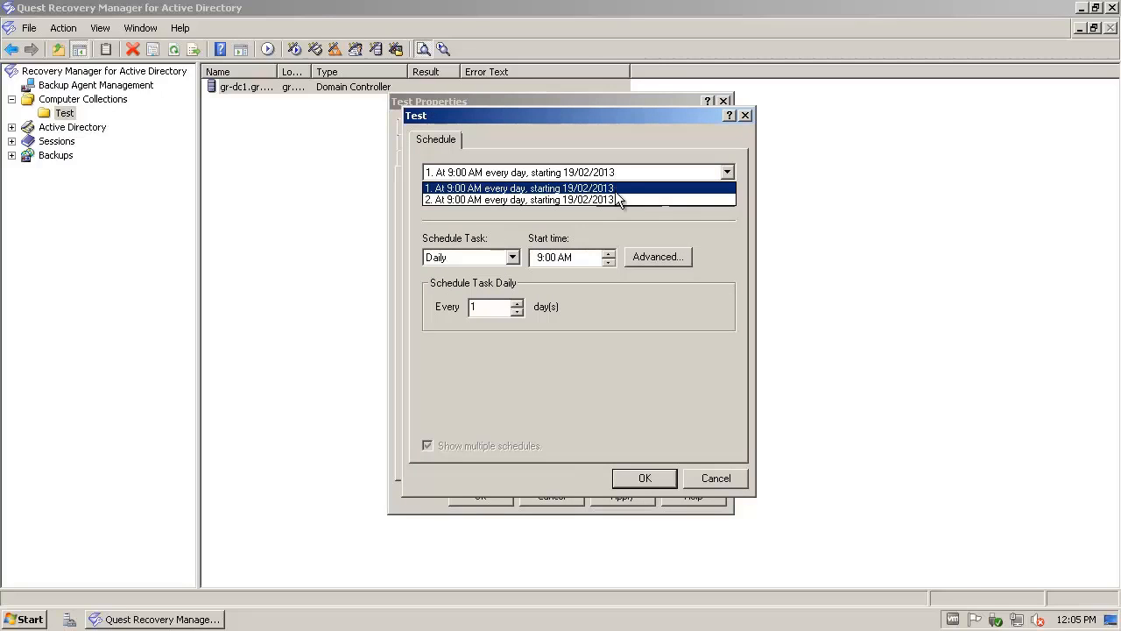
click(618, 200)
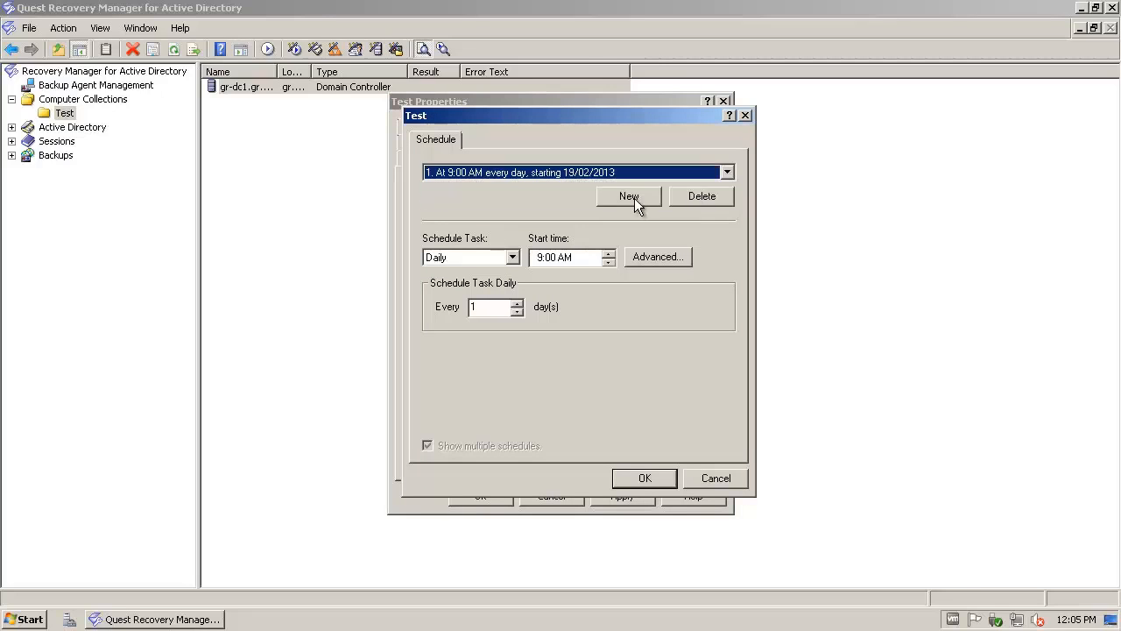
click(649, 475)
drag(429, 202, 619, 200)
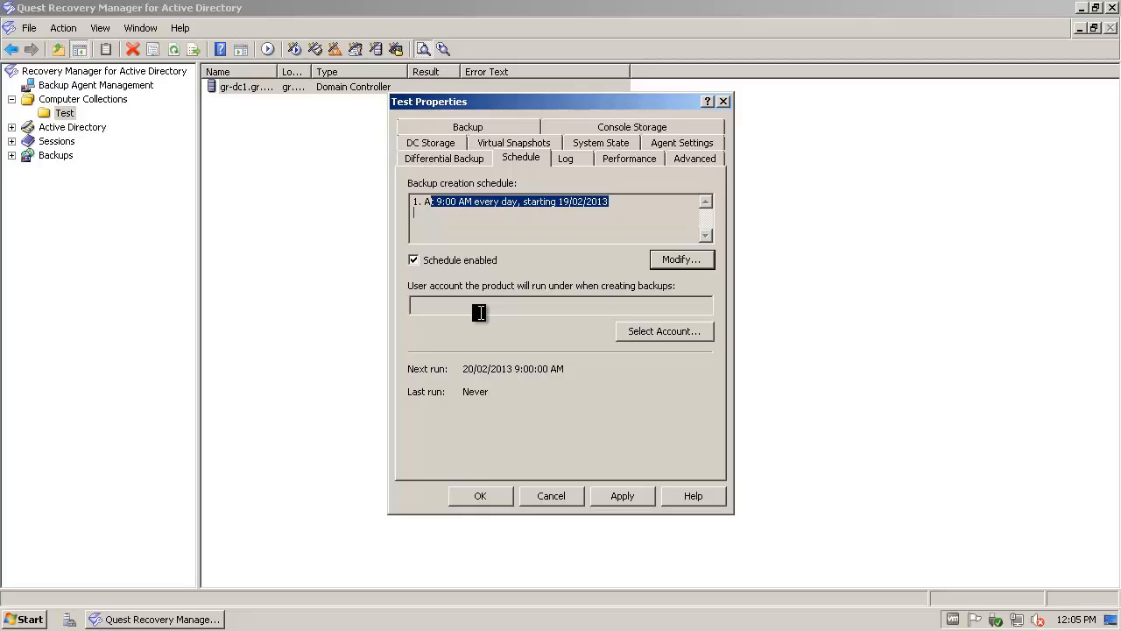
click(675, 143)
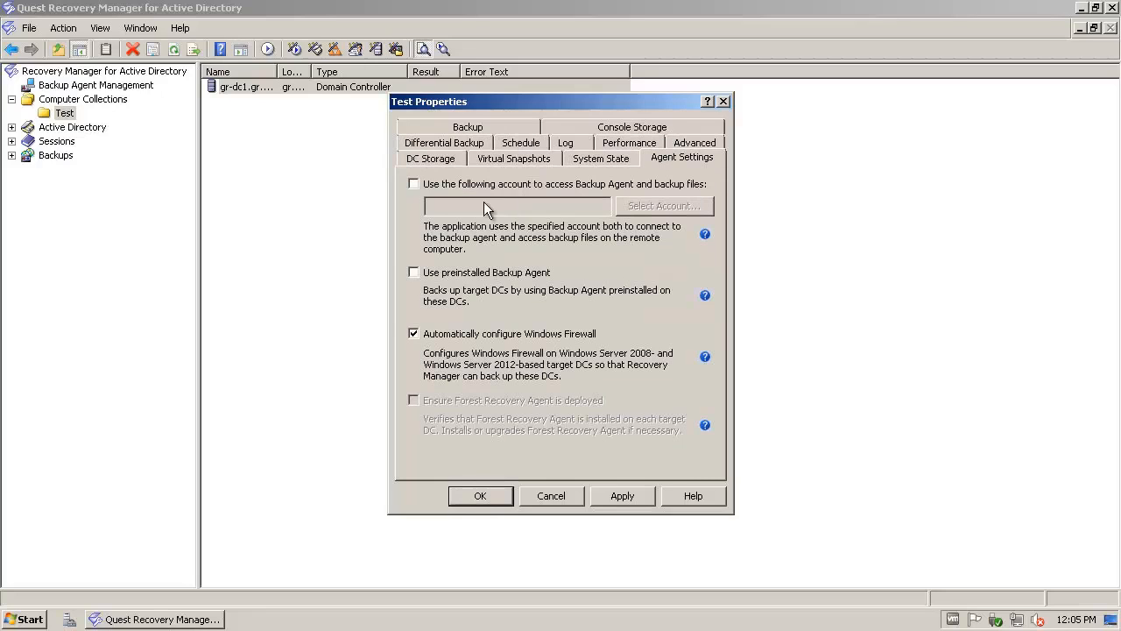
click(530, 146)
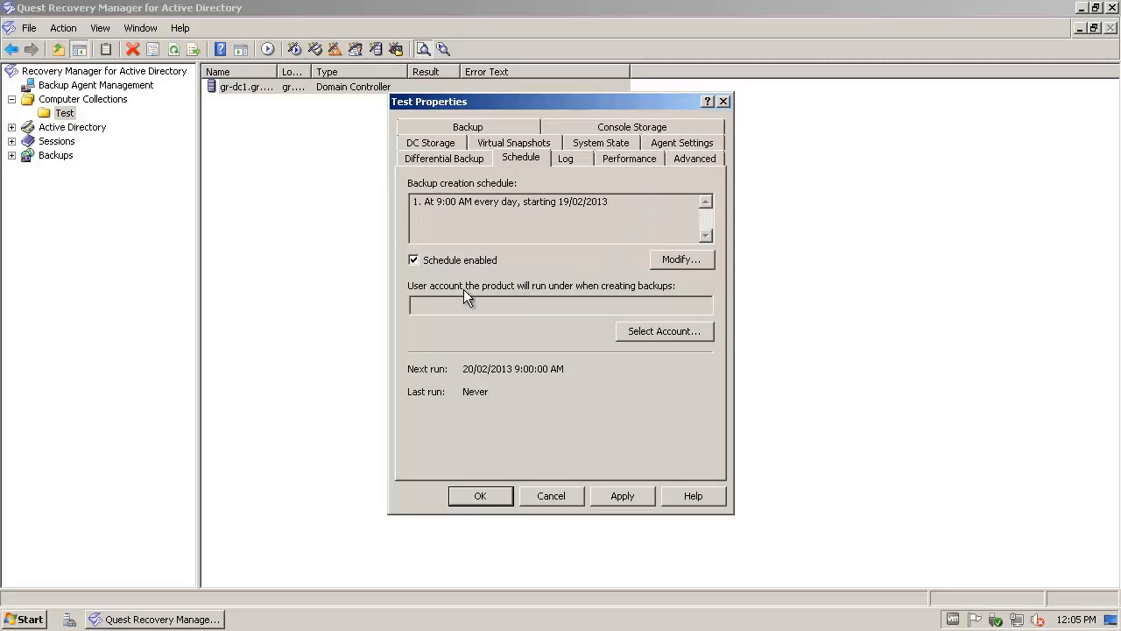
click(668, 143)
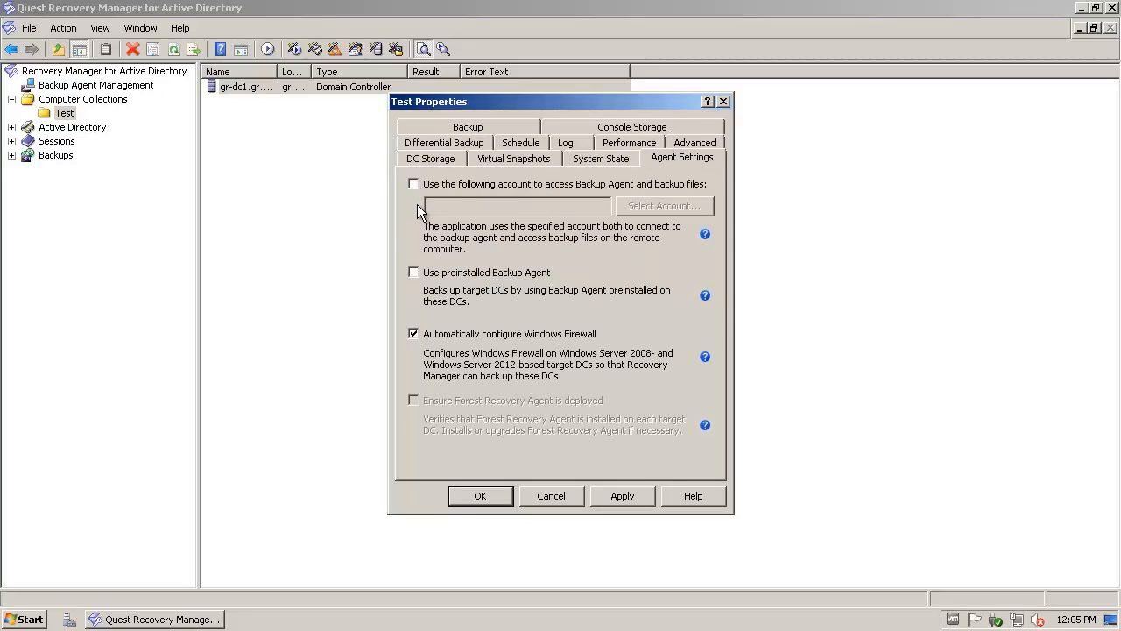
click(515, 145)
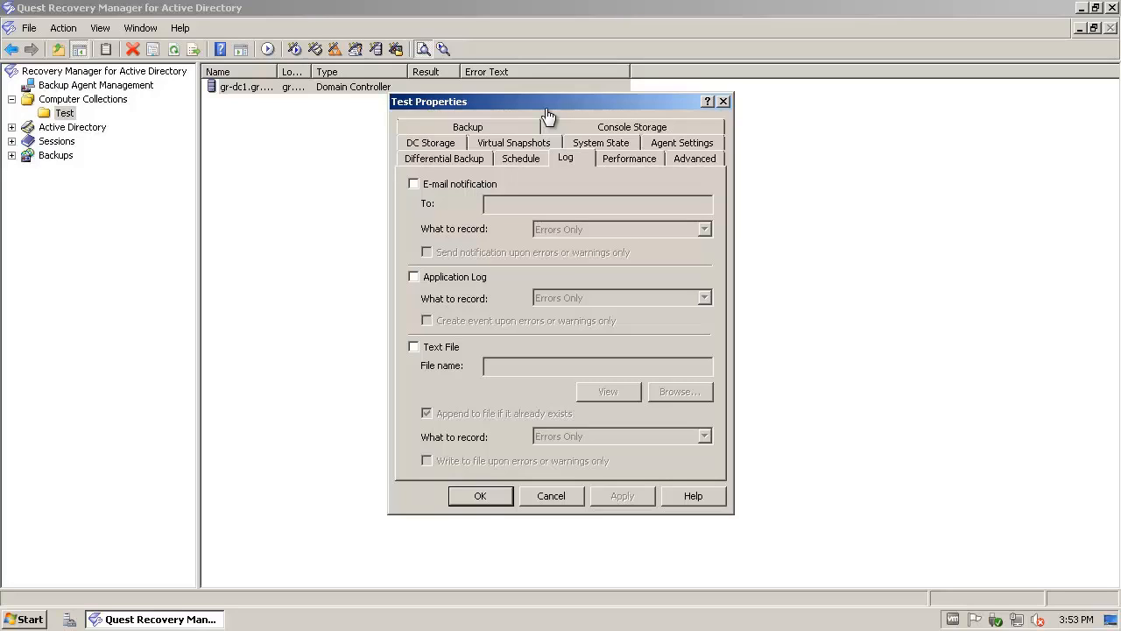
Step: Try Application Log logging with errors only and Text File logging on the Log tab
click(473, 277)
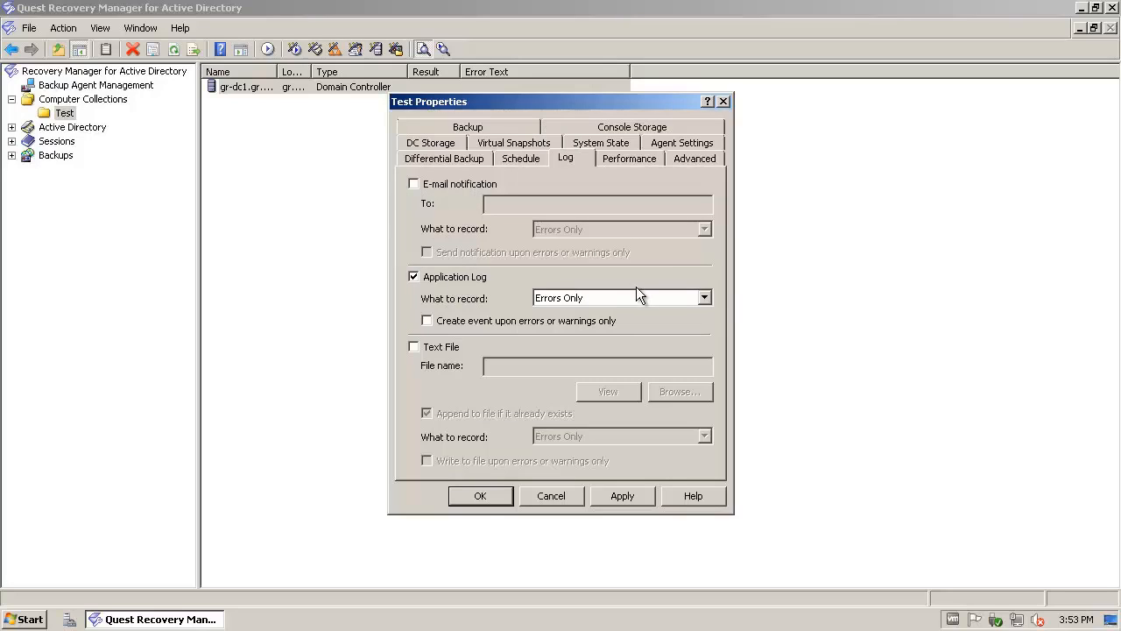
click(637, 298)
click(635, 299)
click(441, 346)
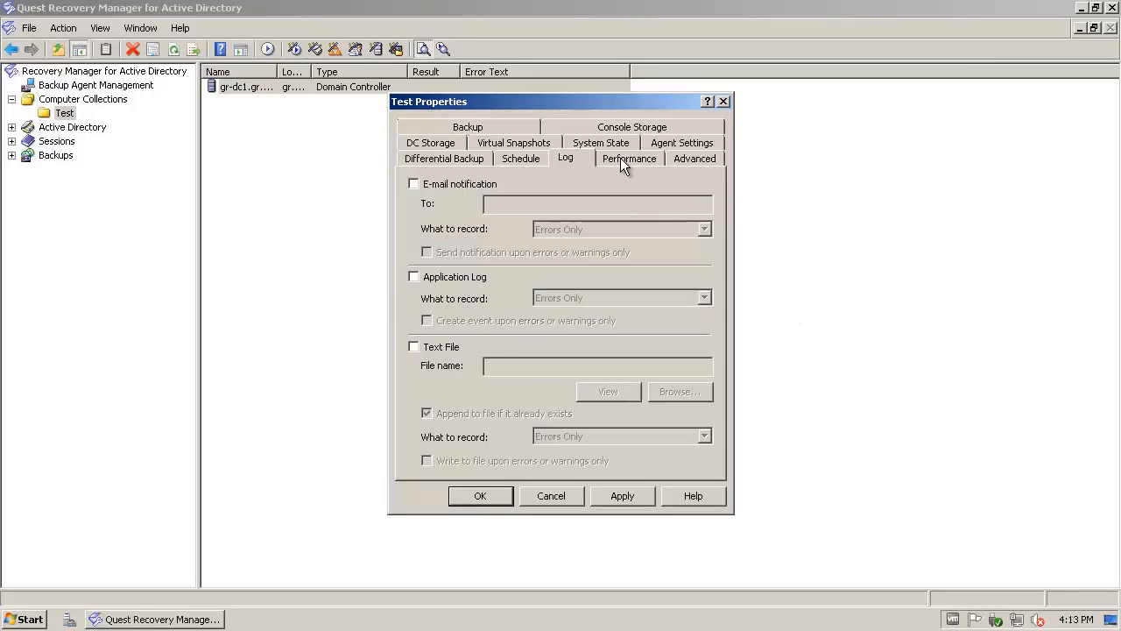
Step: Keep data compression at Fast on the Performance tab
click(625, 159)
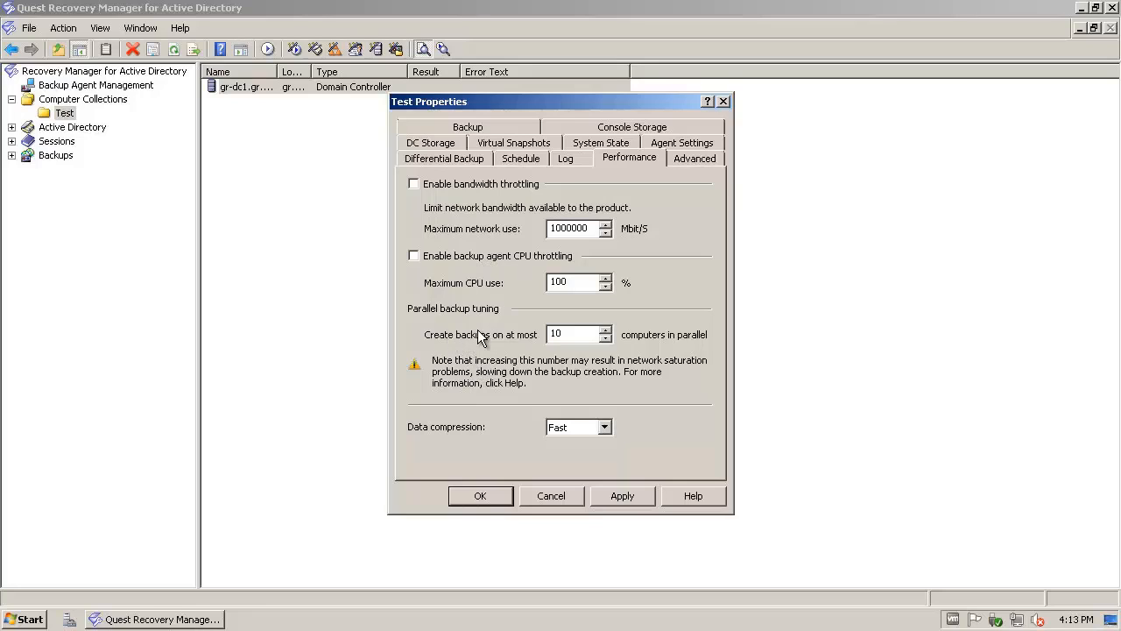
click(605, 427)
click(604, 427)
click(692, 159)
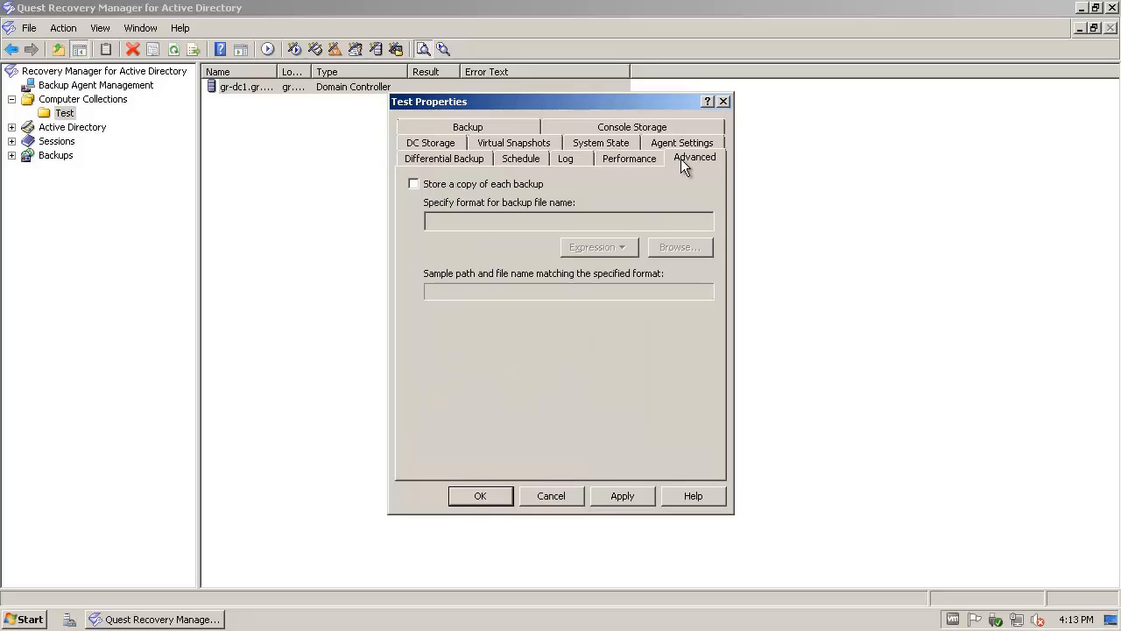
click(486, 185)
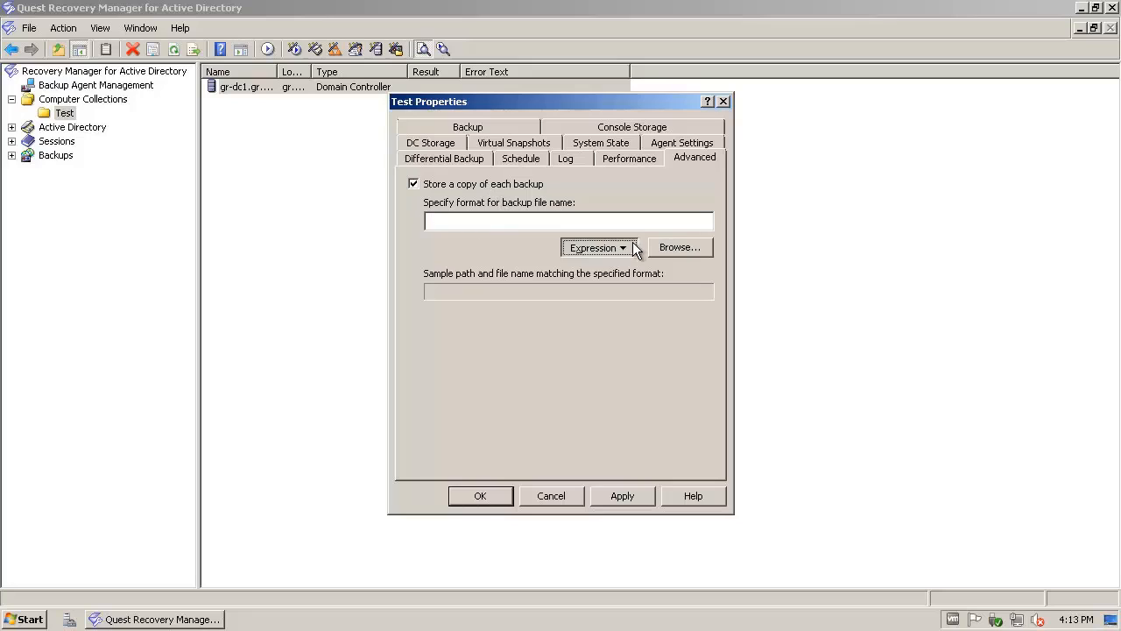
click(635, 249)
click(617, 314)
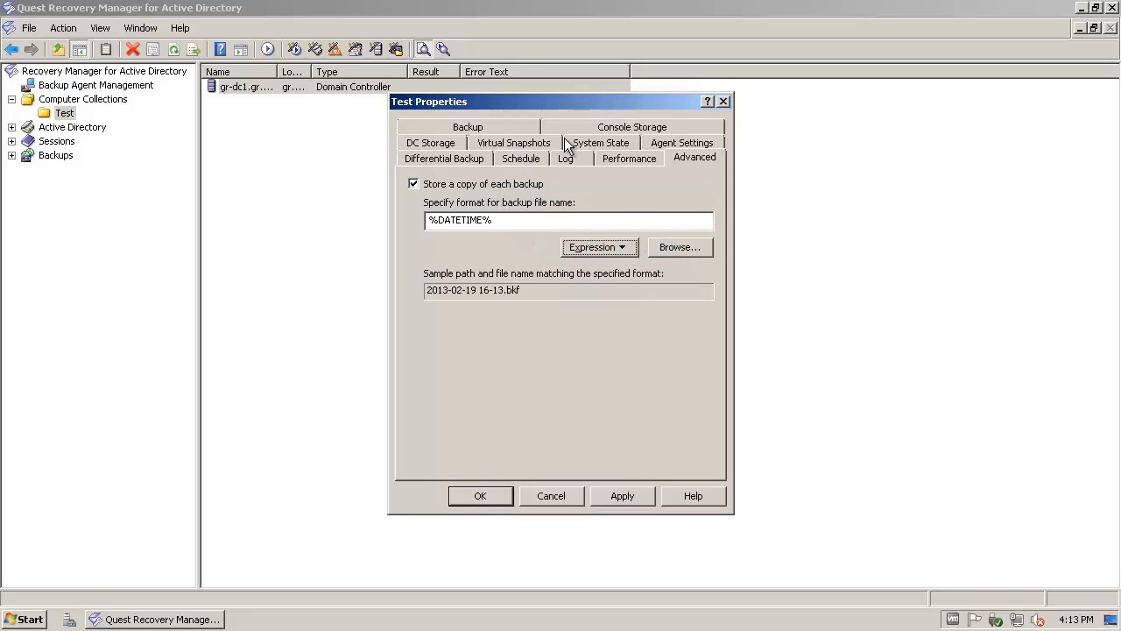
double_click(435, 220)
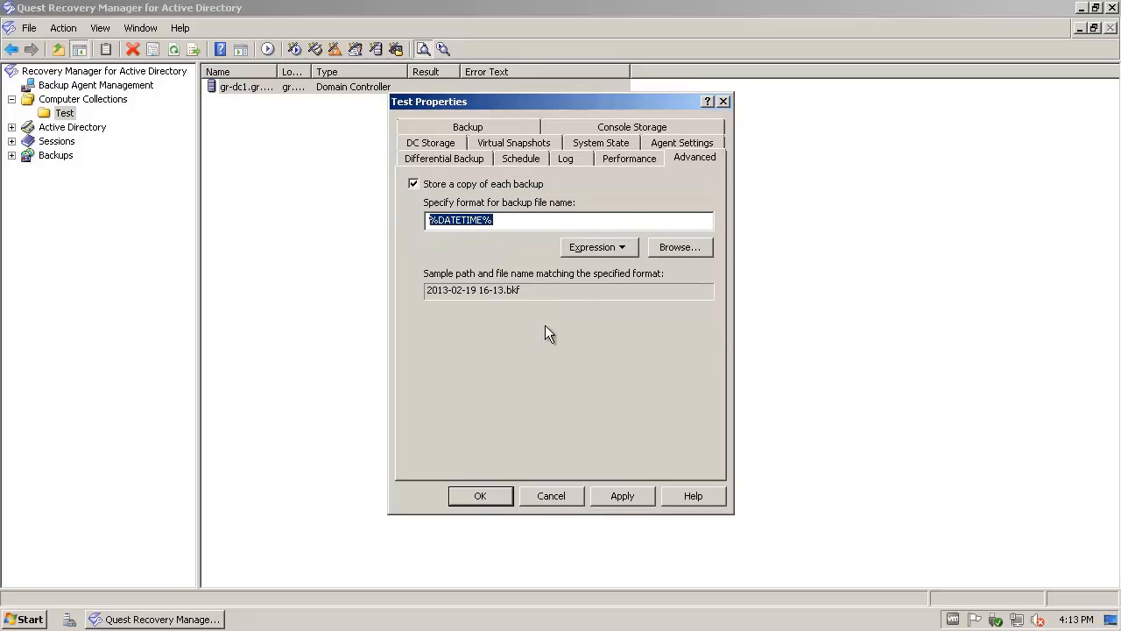
drag(523, 290, 458, 285)
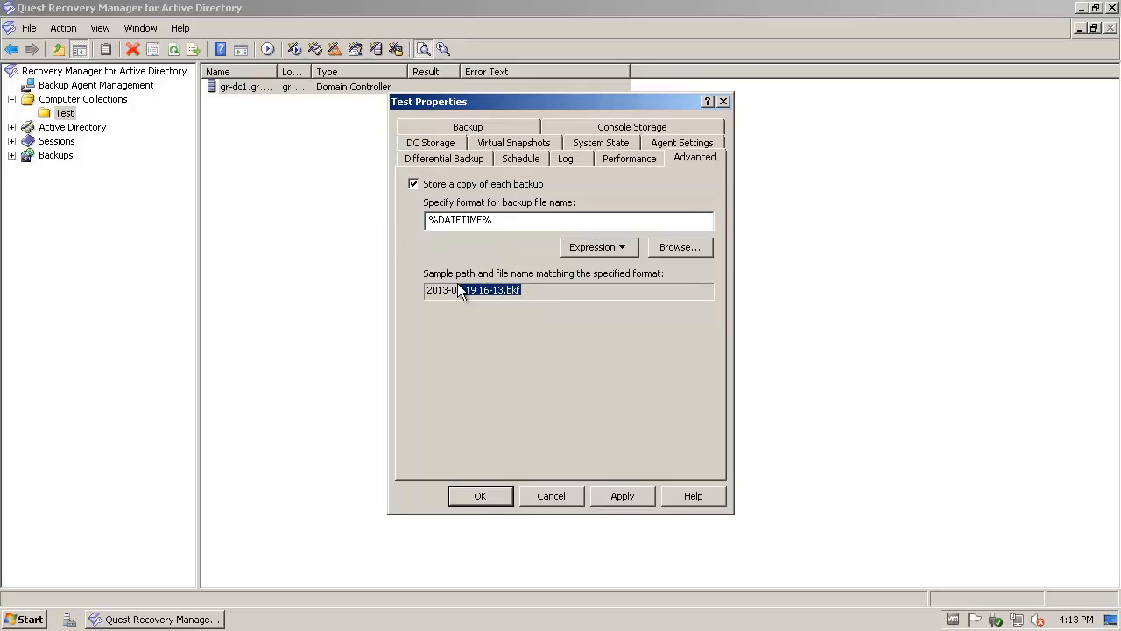